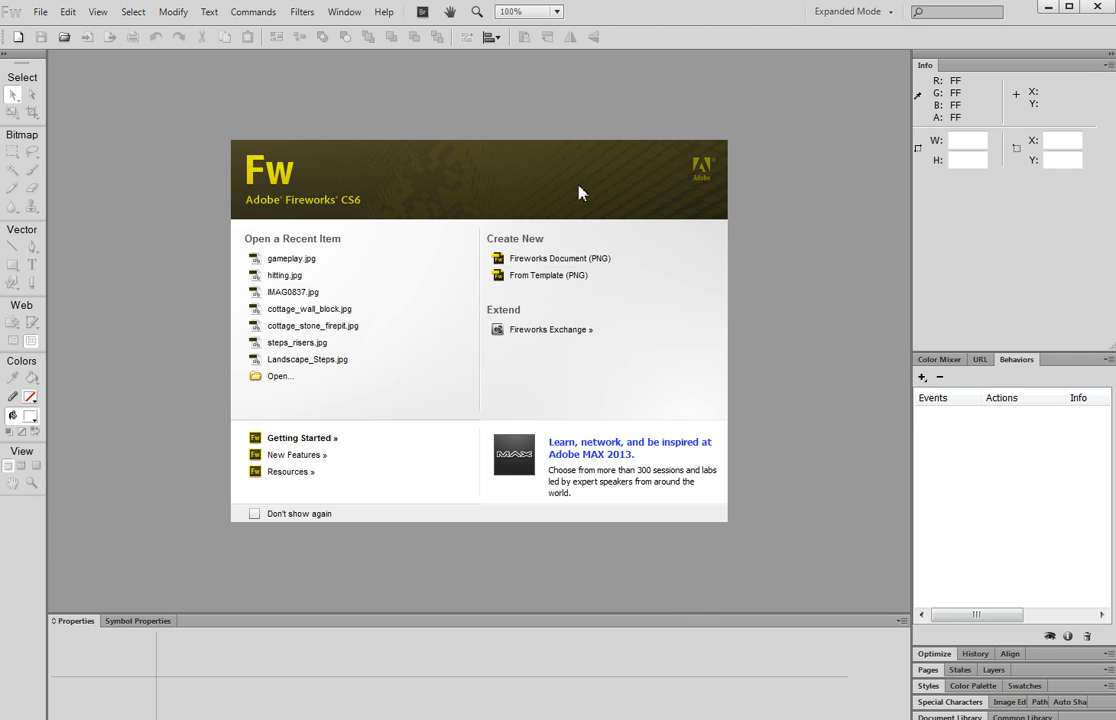
# Create a new 1024 × 768 pixel document at 72 pixels/inch with a white canvas
pyautogui.click(18, 37)
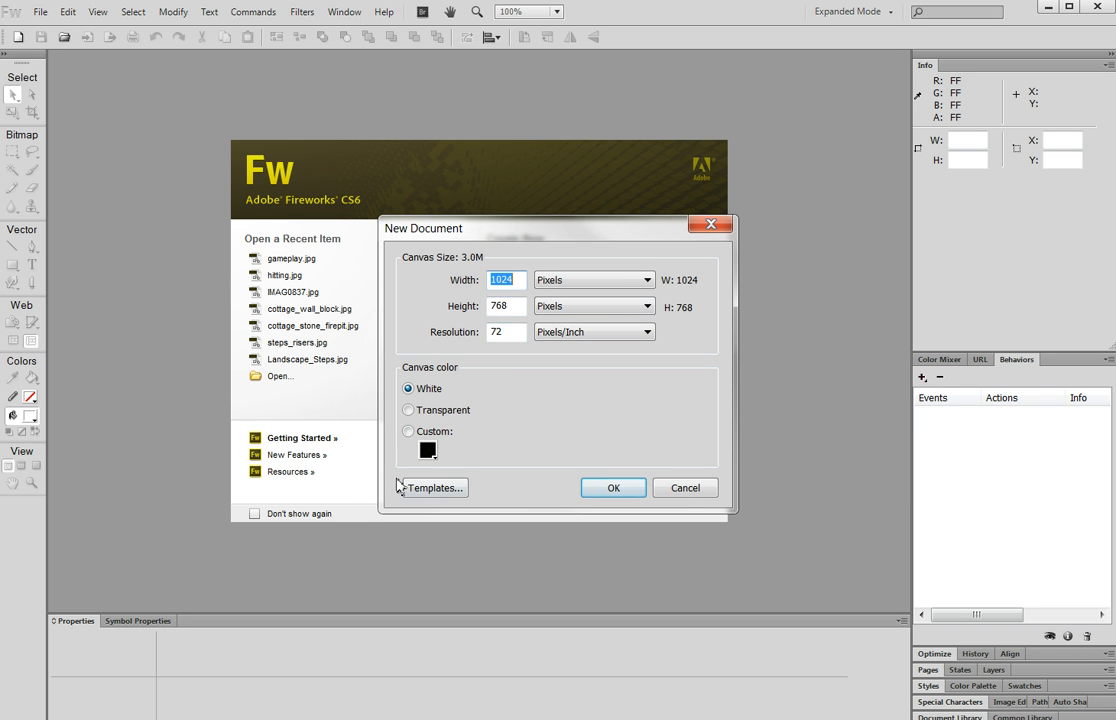
pyautogui.click(620, 489)
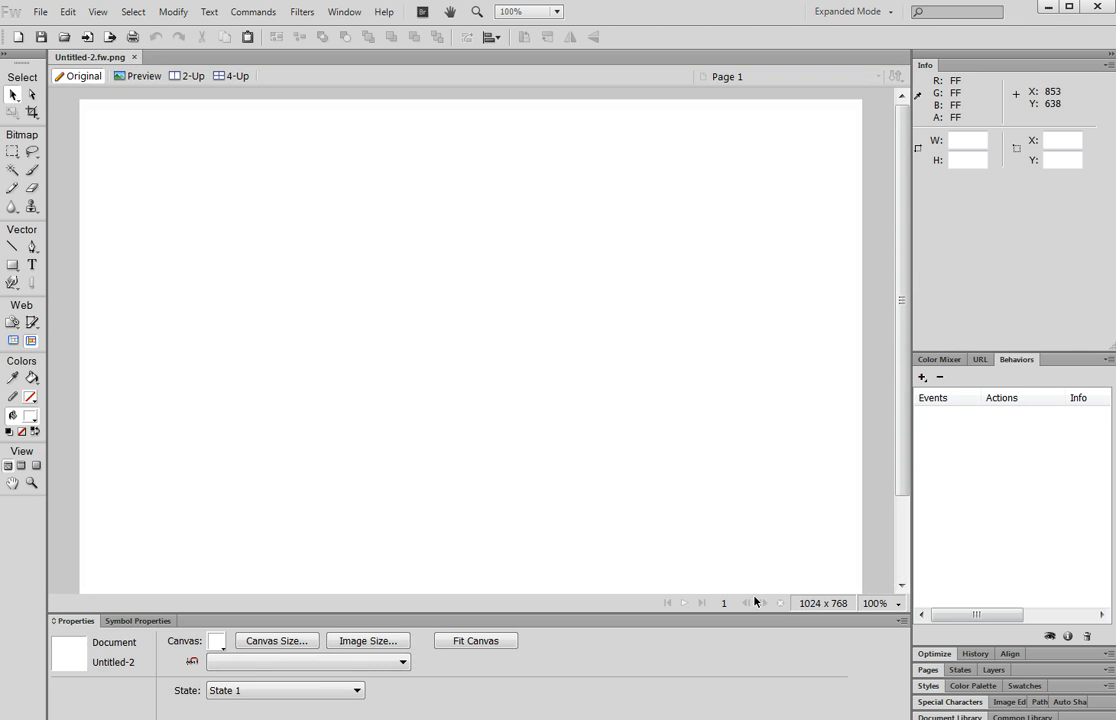
pyautogui.moveTo(903, 380); pyautogui.dragTo(890, 280)
# Draw a header rectangle about 832 × 132 pixels along the canvas's upper edge and fill it with golden orange
pyautogui.click(15, 270)
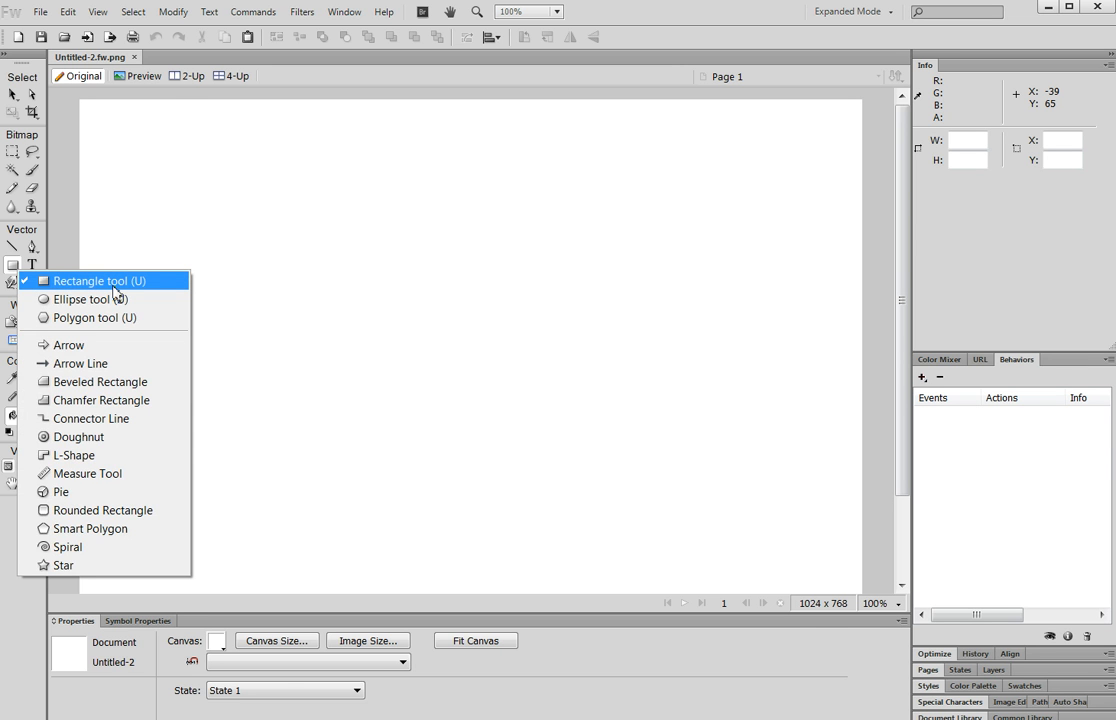
pyautogui.click(112, 284)
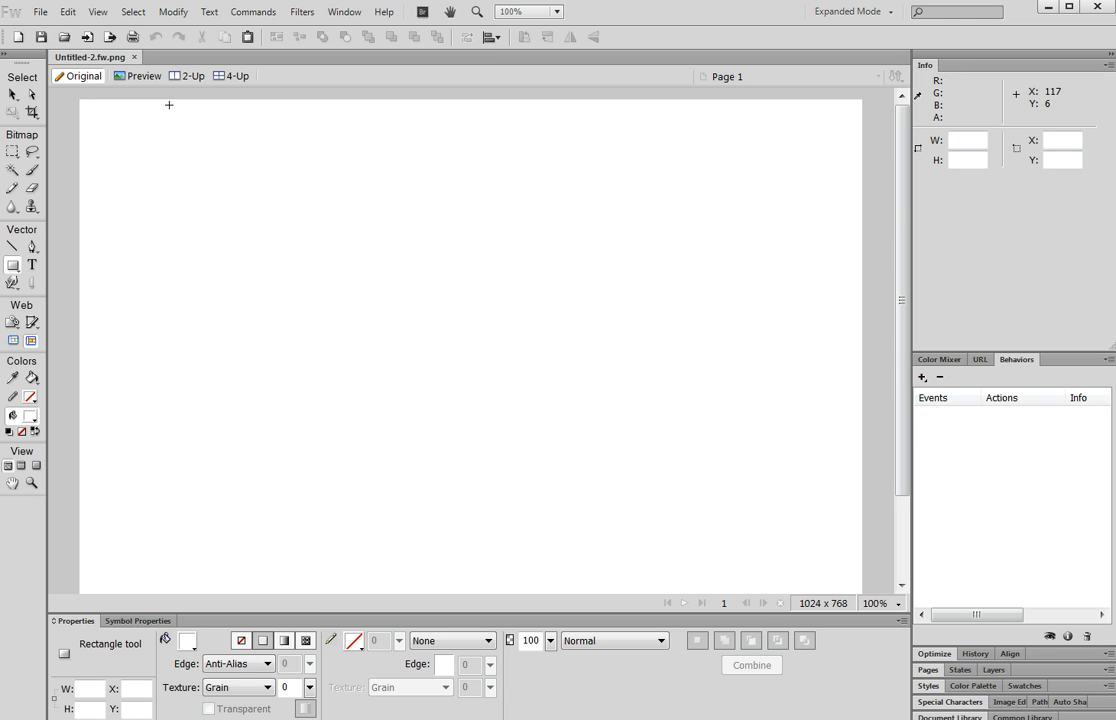
pyautogui.moveTo(170, 102); pyautogui.dragTo(806, 202)
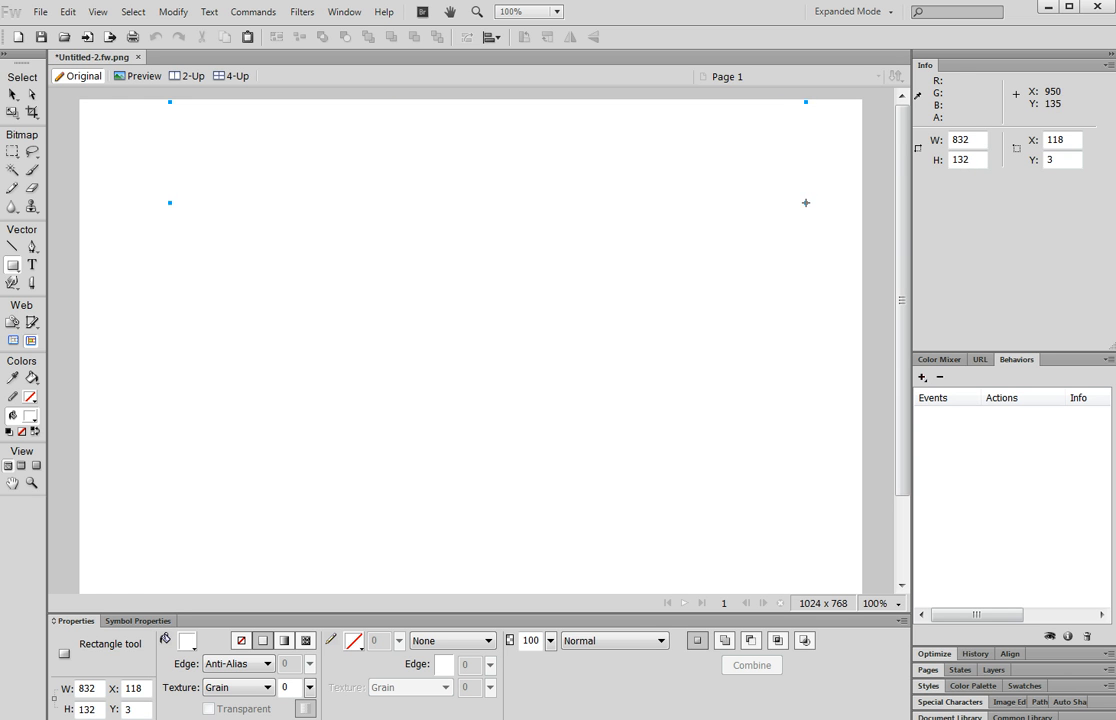
pyautogui.click(186, 641)
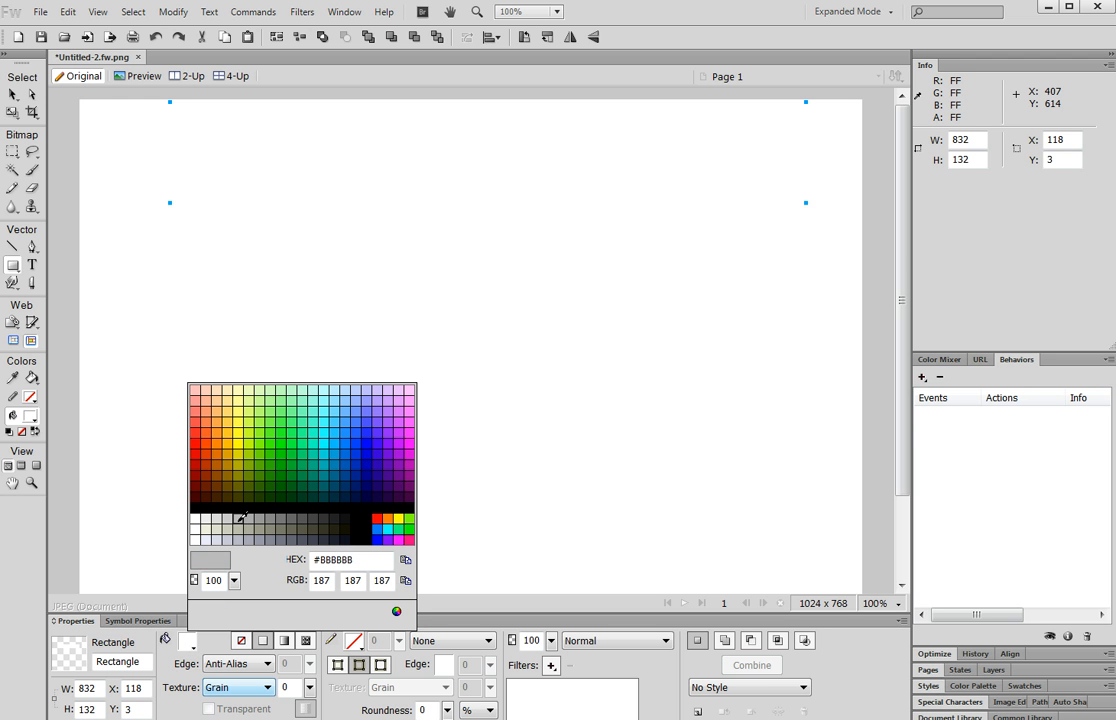
pyautogui.click(232, 449)
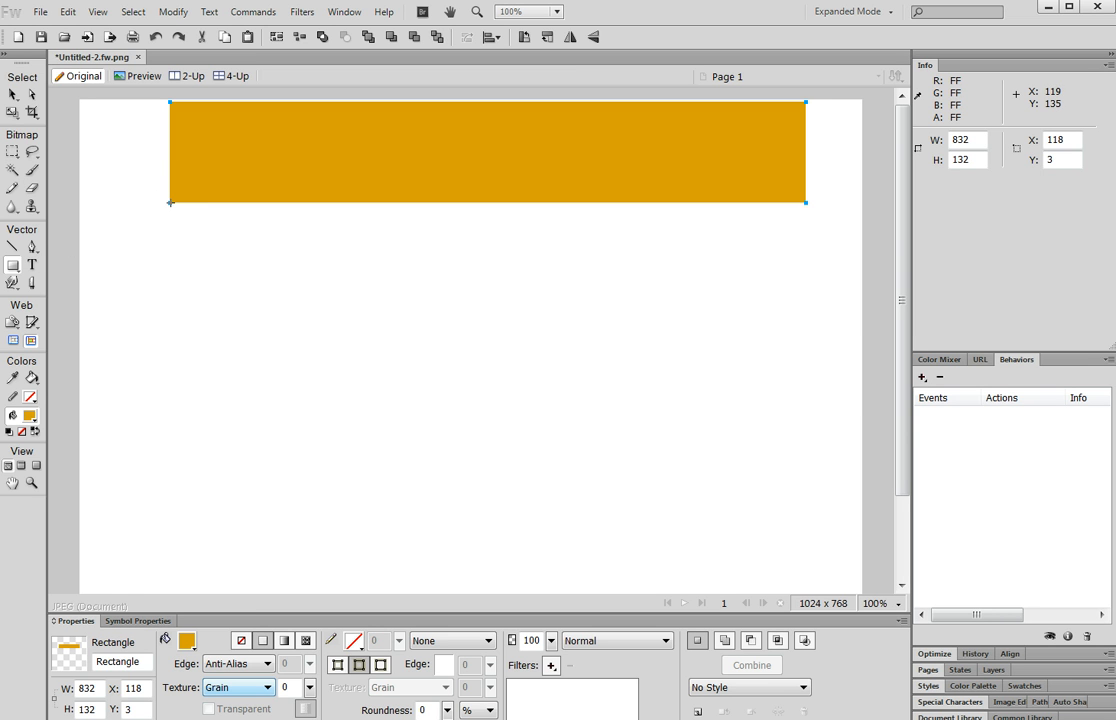
# Draw a body rectangle about 832 × 558 pixels directly below the header and fill it with pale cream #FFEFBF
pyautogui.moveTo(170, 202); pyautogui.dragTo(803, 524)
pyautogui.scroll(3, 901, 378)
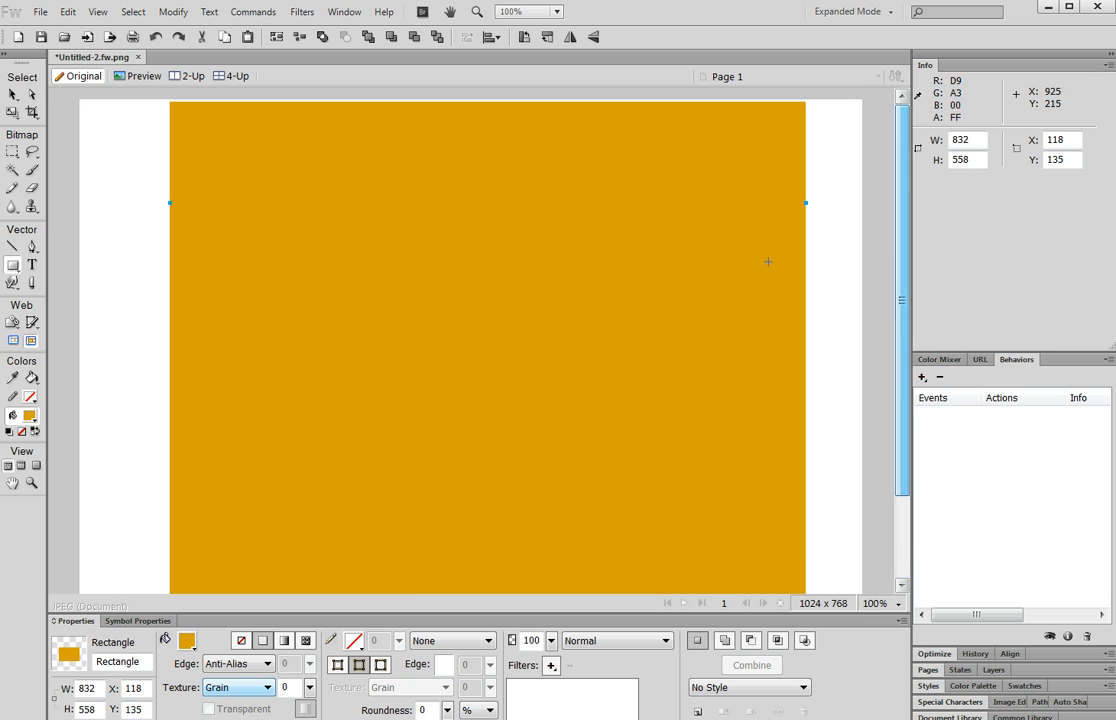
pyautogui.click(194, 646)
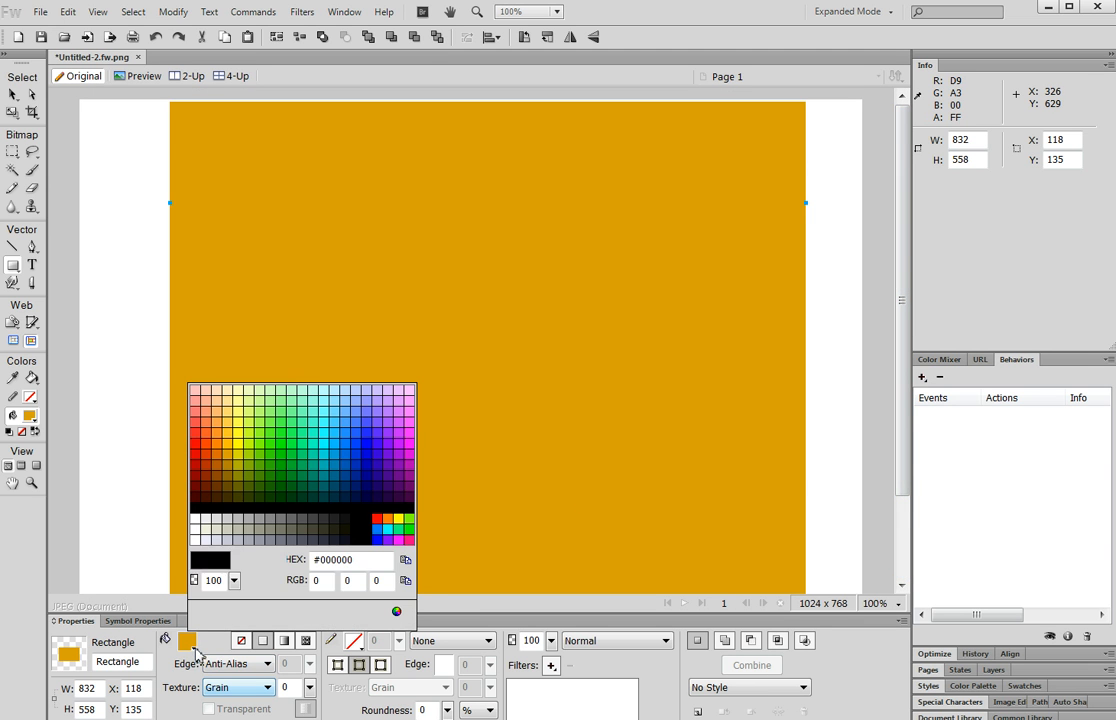
pyautogui.click(229, 390)
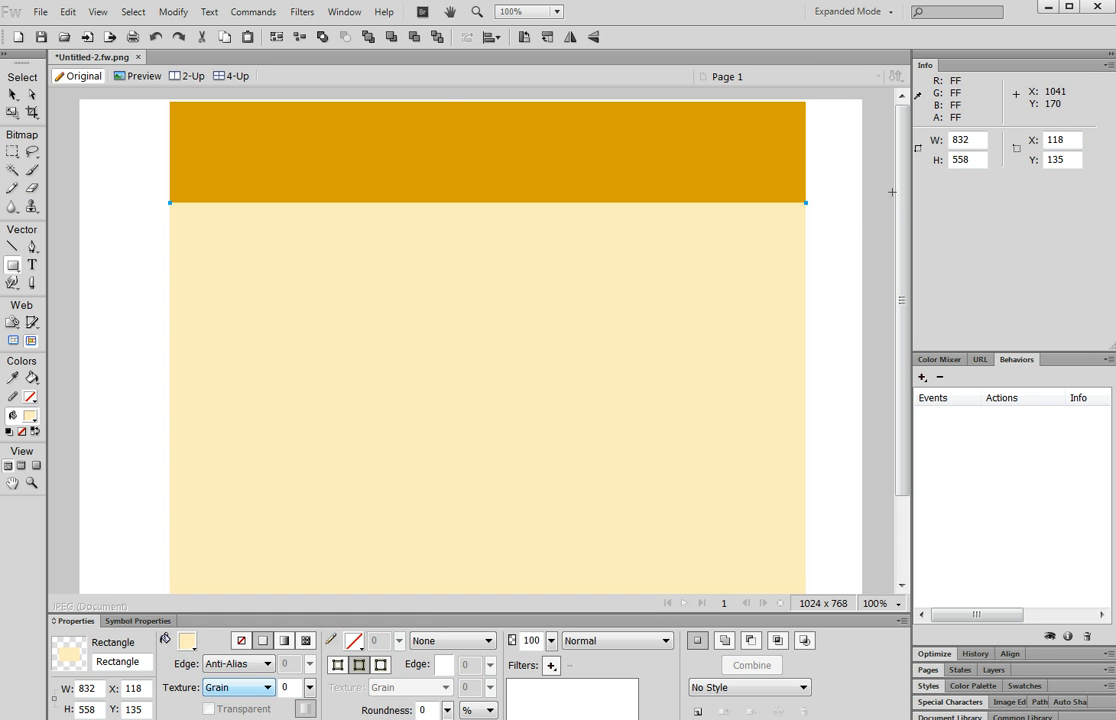
# Draw a footer rectangle about 832 × 73 pixels directly below the cream body and fill it with dark brown
pyautogui.scroll(-3, 468, 242)
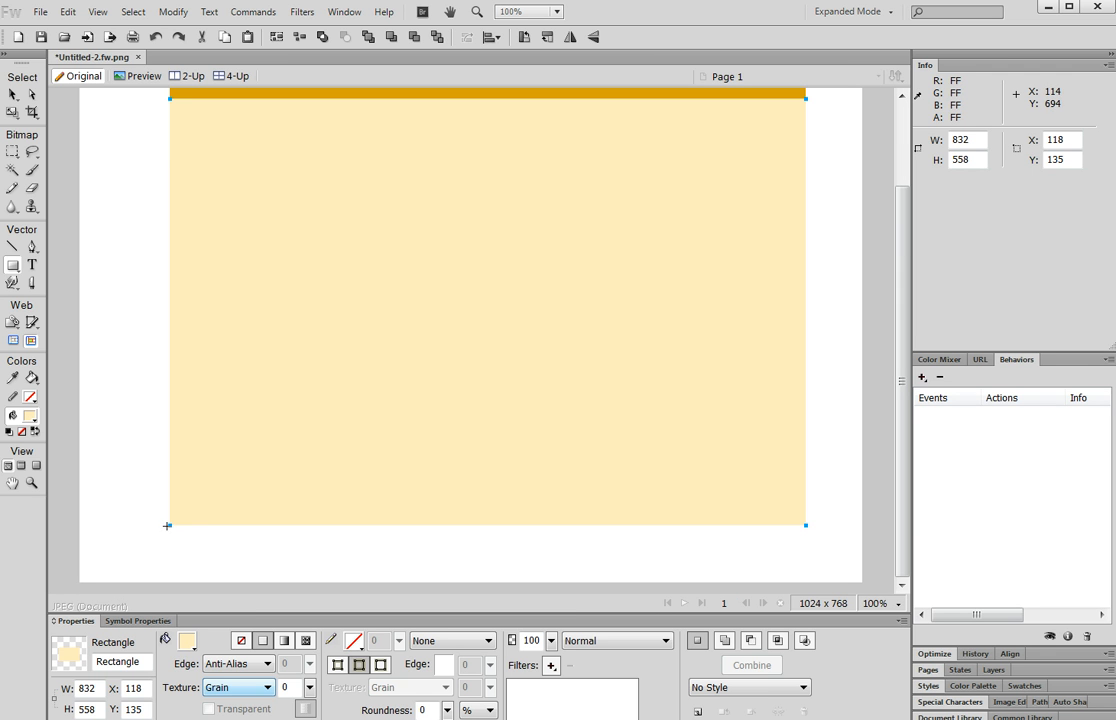
pyautogui.moveTo(170, 526); pyautogui.dragTo(806, 581)
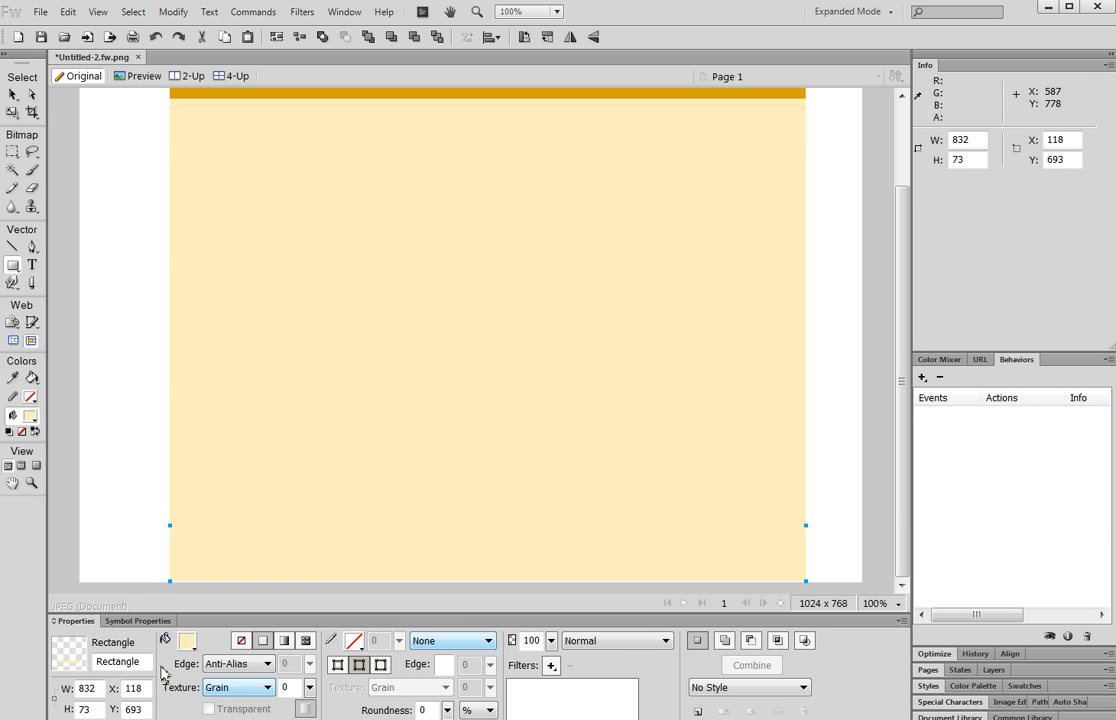
pyautogui.click(187, 641)
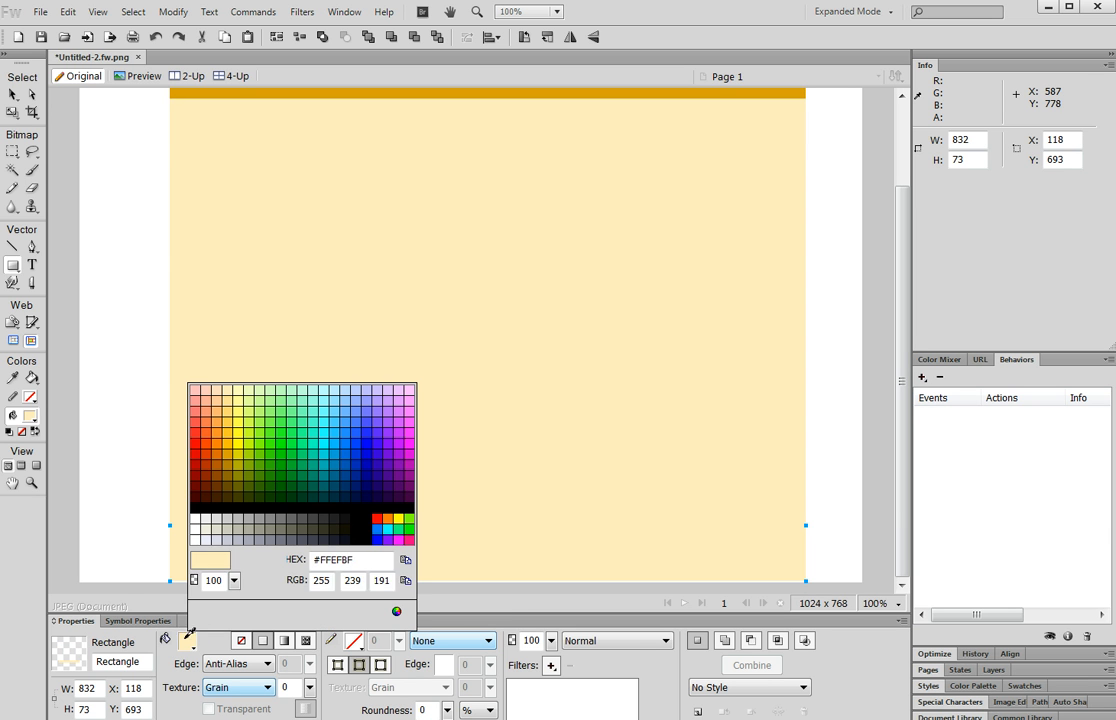
pyautogui.click(229, 478)
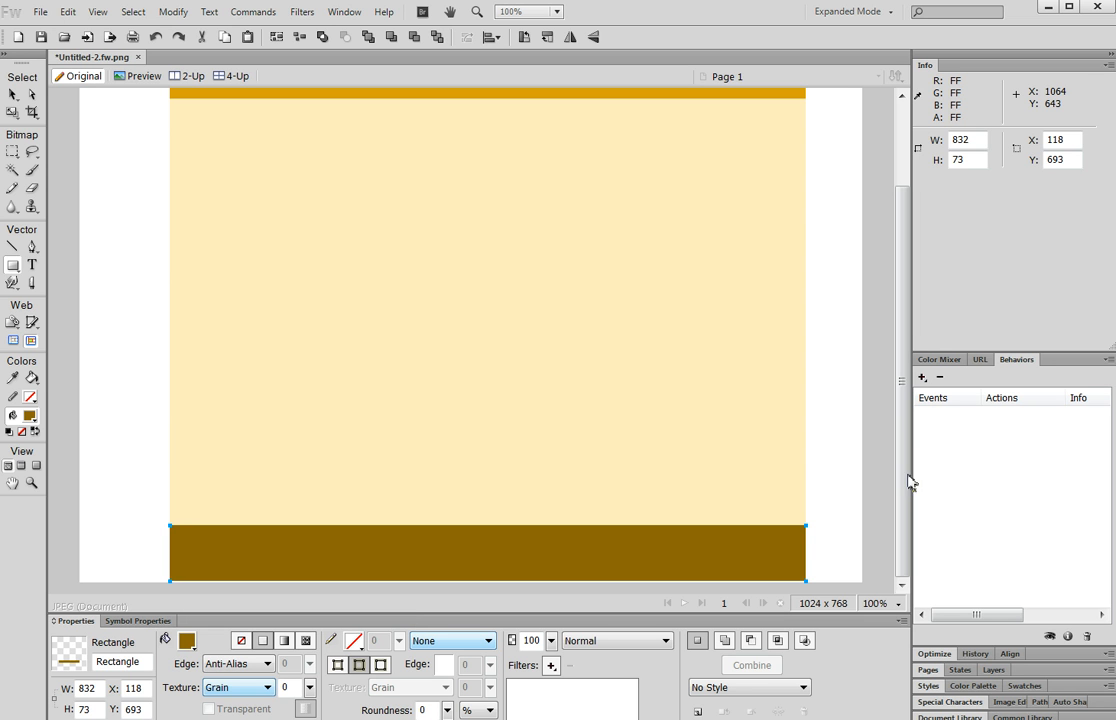
# Draw a dark brown ellipse about 238 × 92 pixels at the left end of the orange header
pyautogui.moveTo(904, 487); pyautogui.dragTo(853, 372)
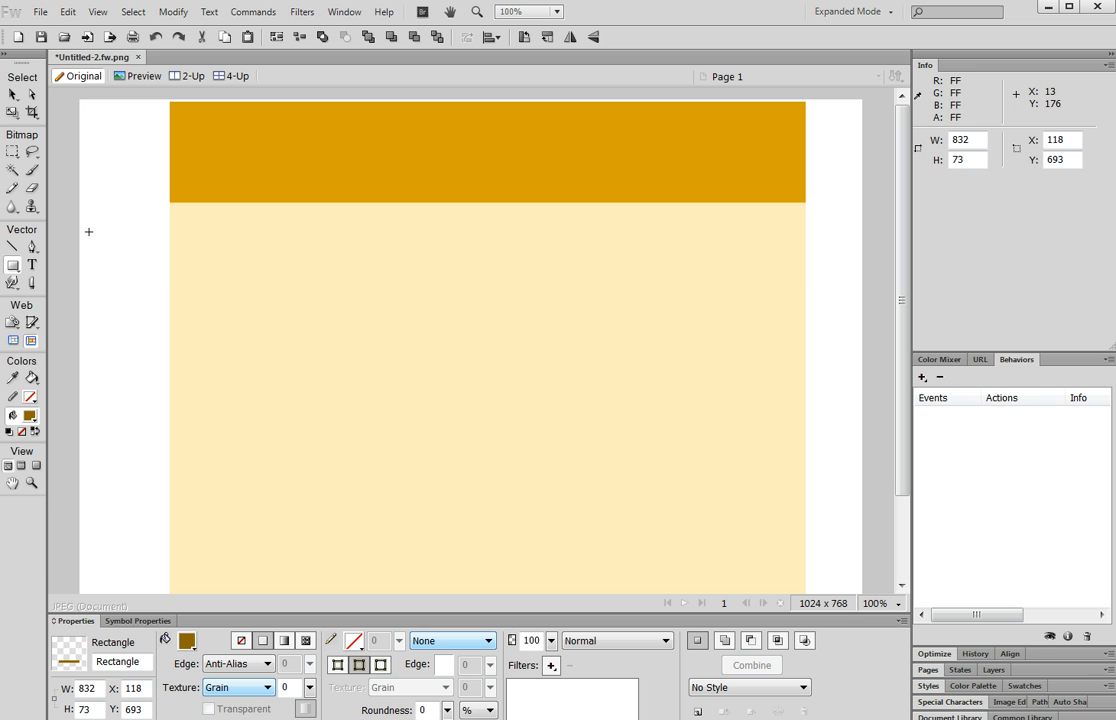
pyautogui.click(14, 266)
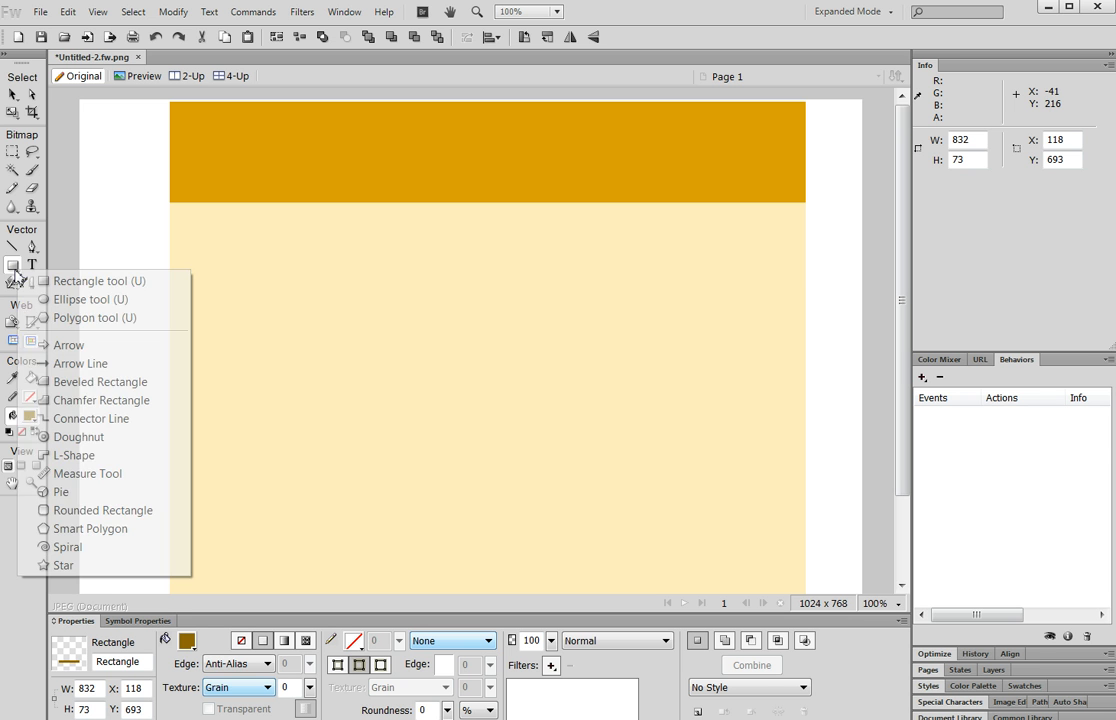
pyautogui.click(80, 299)
pyautogui.moveTo(192, 124); pyautogui.dragTo(371, 188)
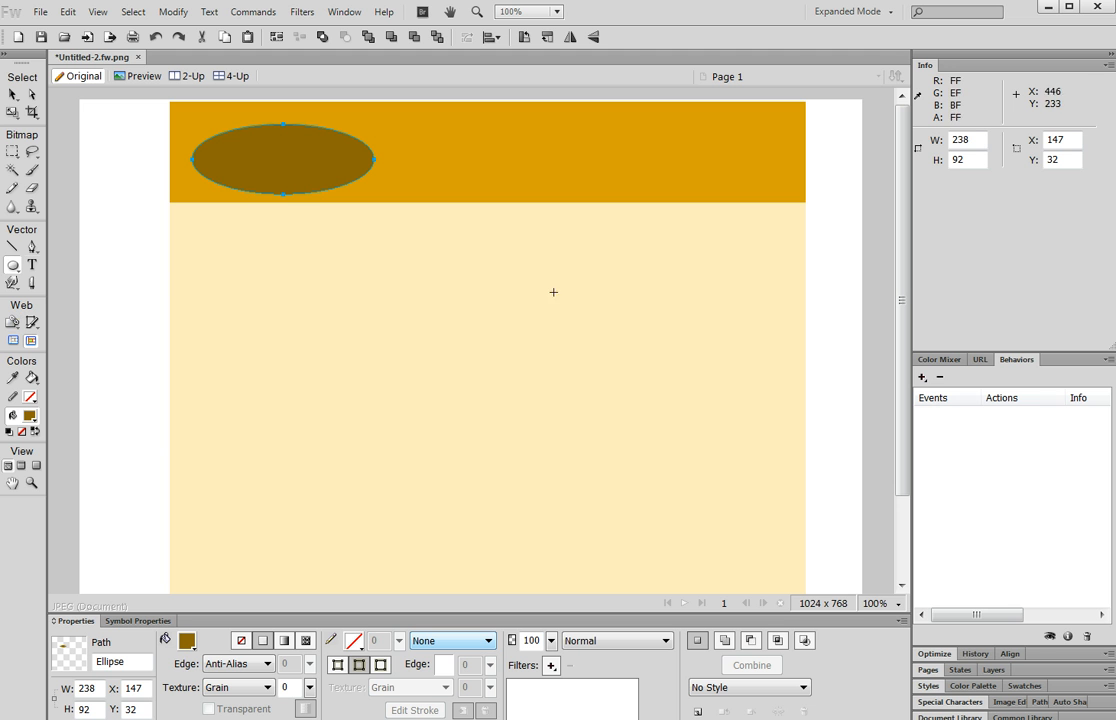
# Open the Common Library of ready-made symbols
pyautogui.click(15, 268)
pyautogui.click(110, 280)
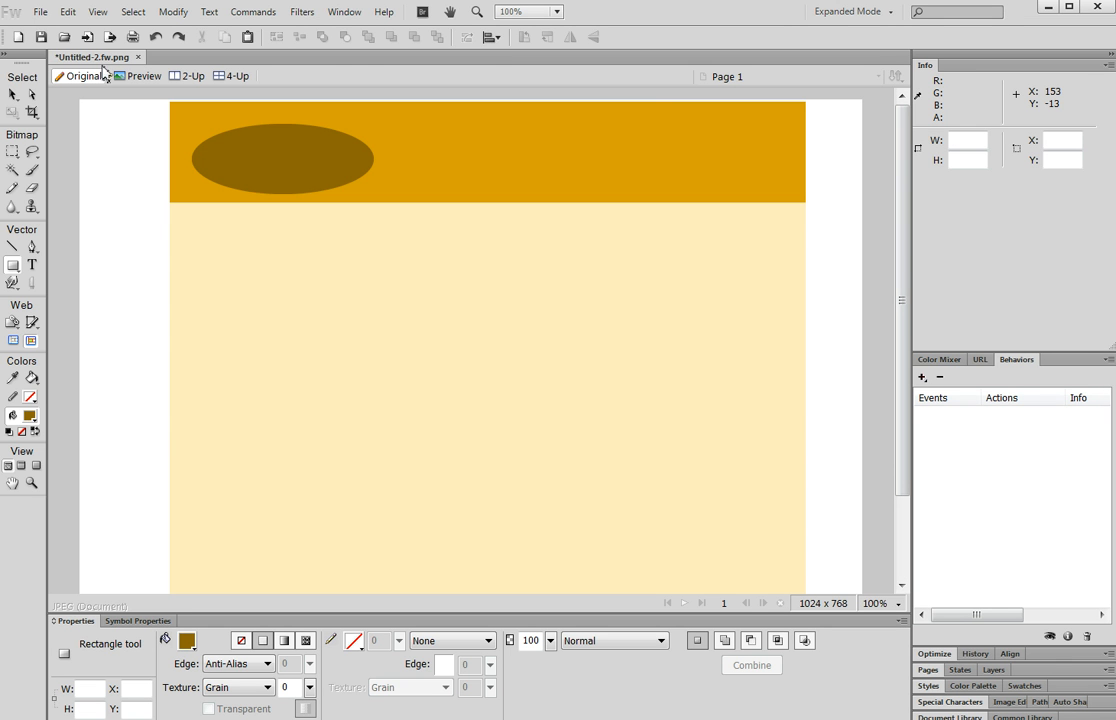
pyautogui.click(301, 12)
pyautogui.moveTo(268, 13)
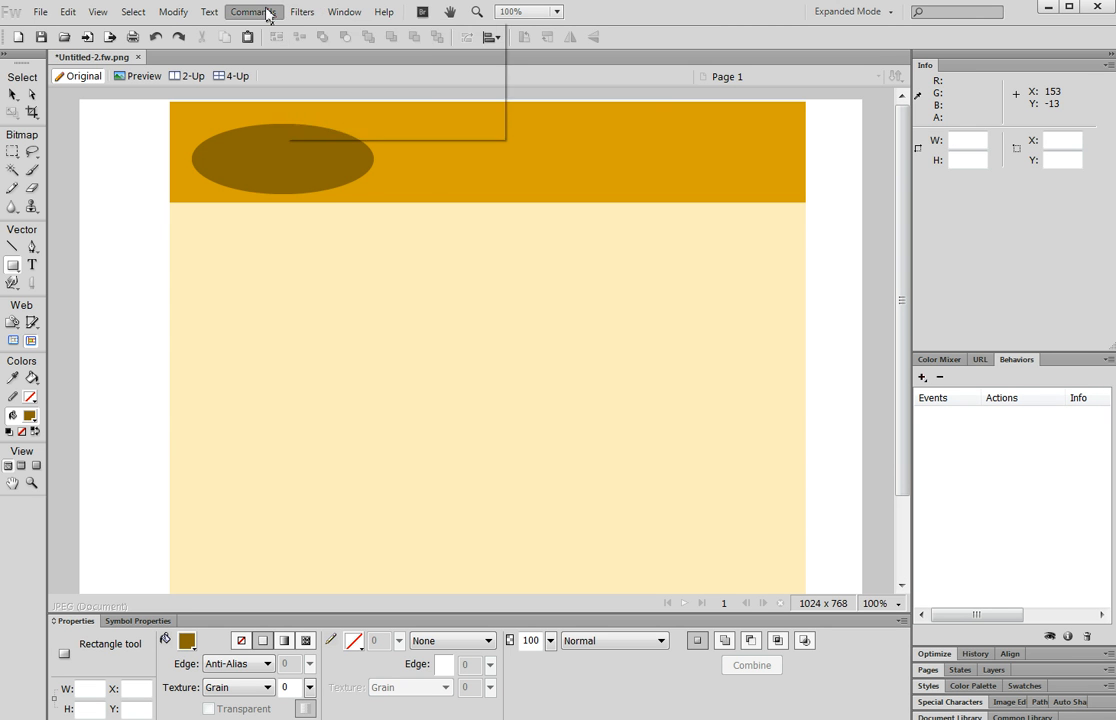
pyautogui.moveTo(343, 14)
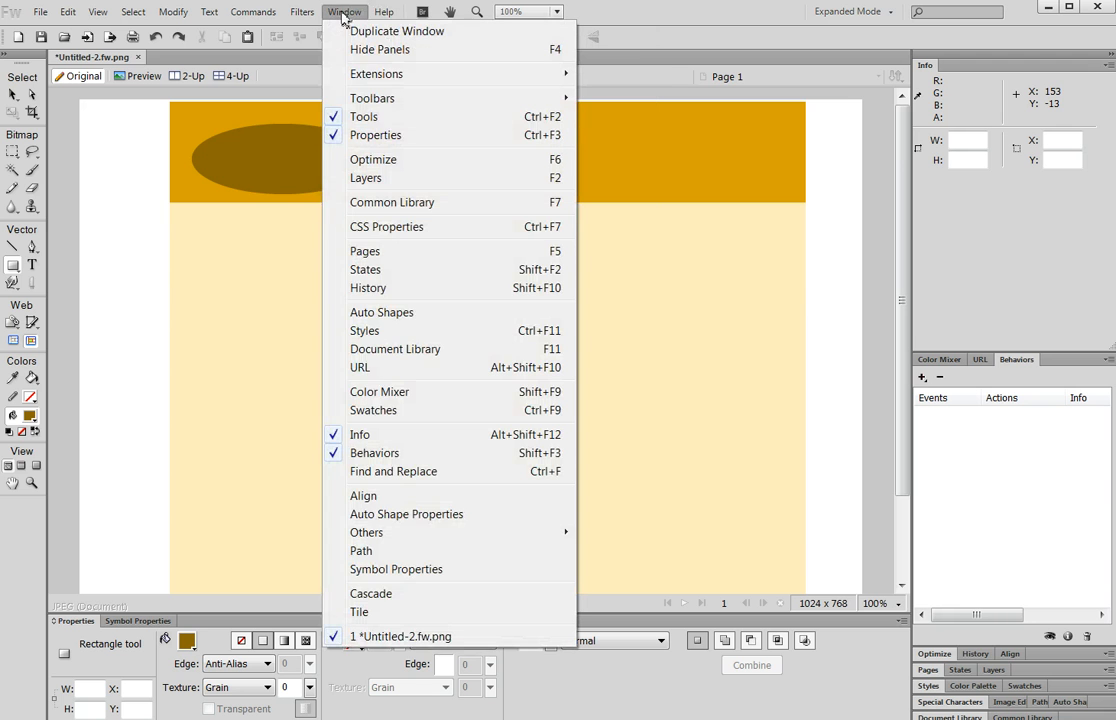
pyautogui.click(421, 205)
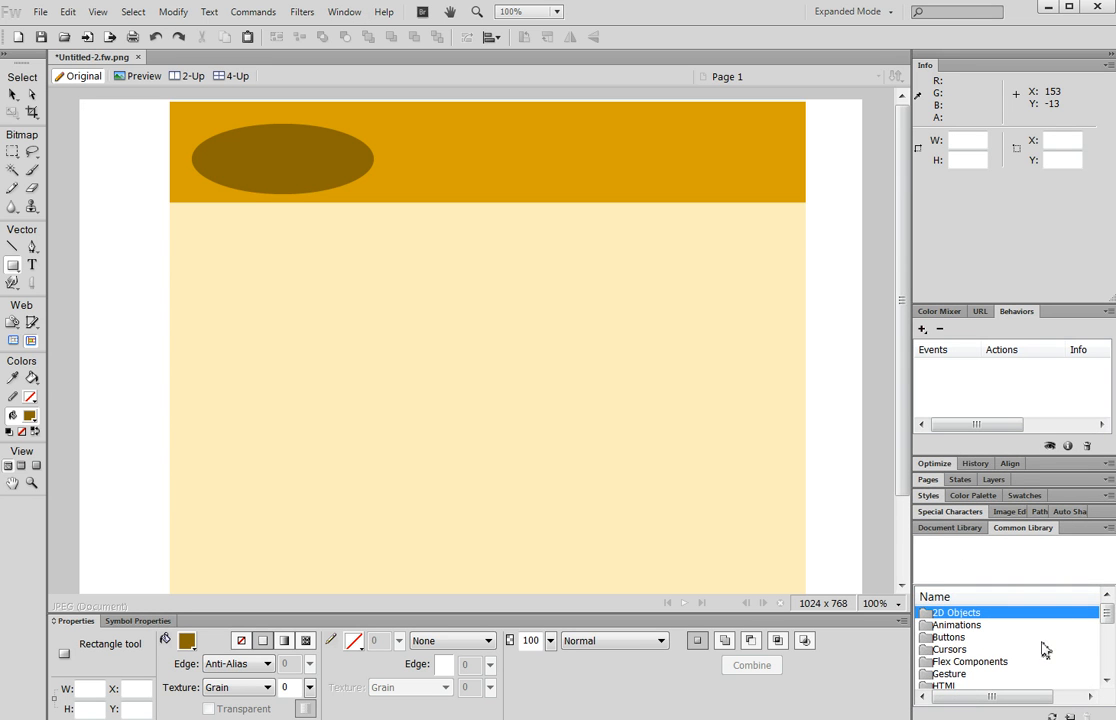
# Place the Menu_Bar_04 symbol from the Menu Bars folder just below the orange header
pyautogui.click(1106, 630)
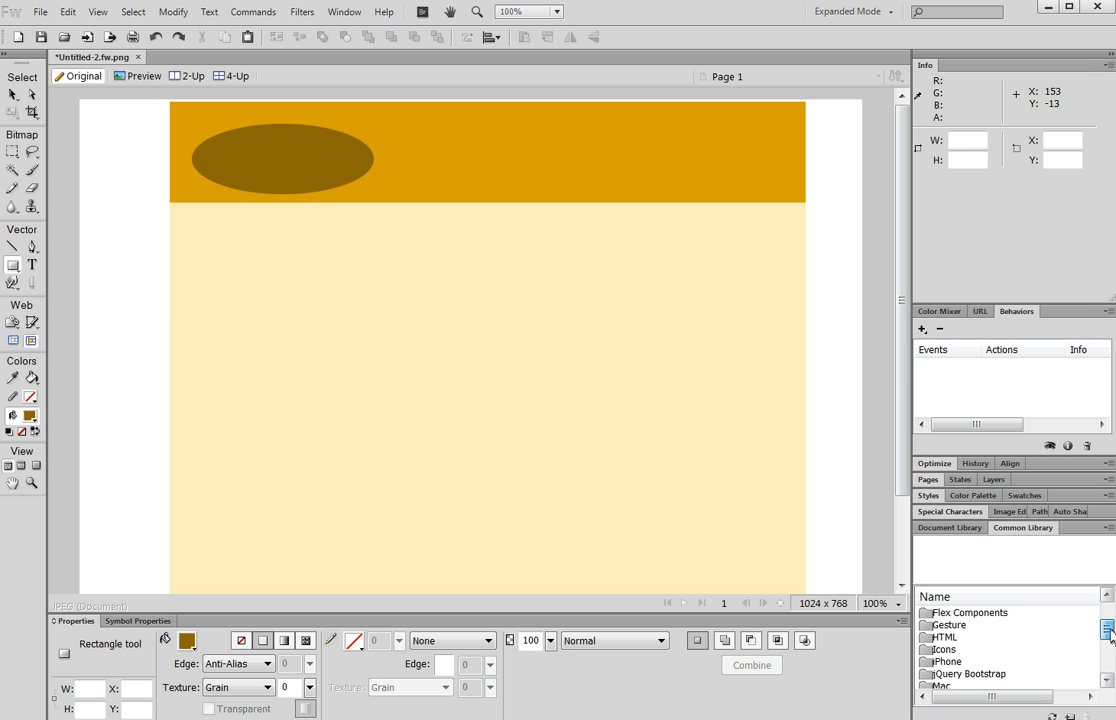
pyautogui.scroll(-1, 1108, 636)
pyautogui.moveTo(1108, 636)
pyautogui.mouseDown()
pyautogui.moveTo(1108, 670)
pyautogui.moveTo(1106, 637)
pyautogui.mouseUp()
pyautogui.doubleClick(954, 664)
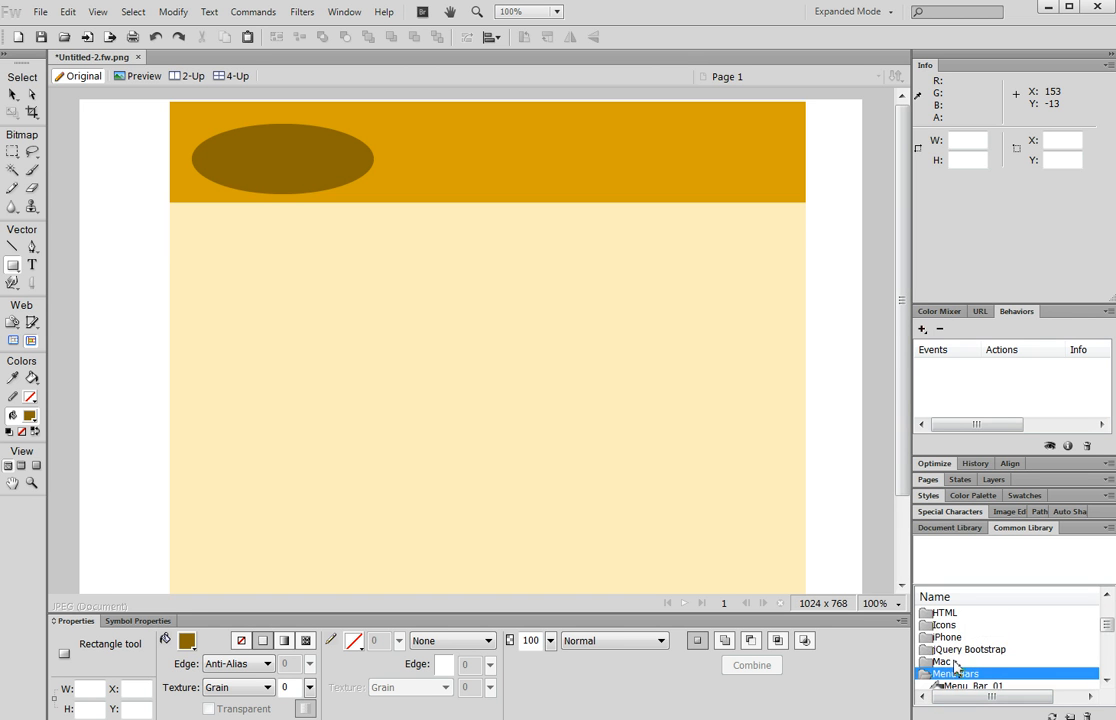
pyautogui.scroll(-3, 1000, 640)
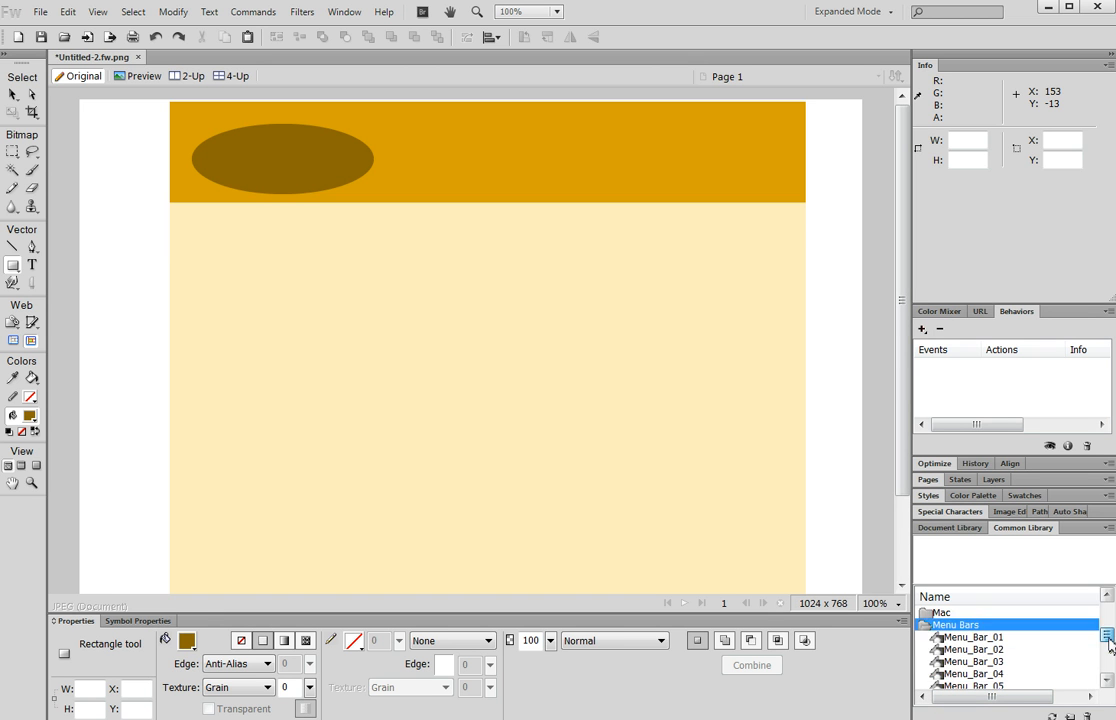
pyautogui.click(970, 624)
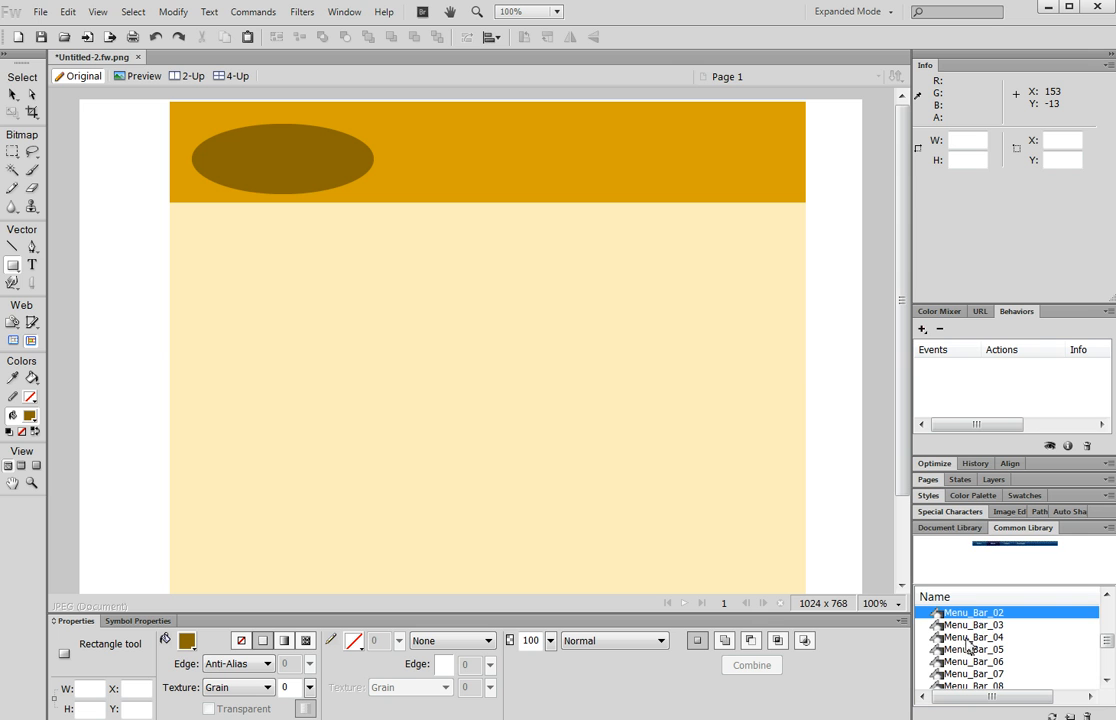
pyautogui.click(972, 637)
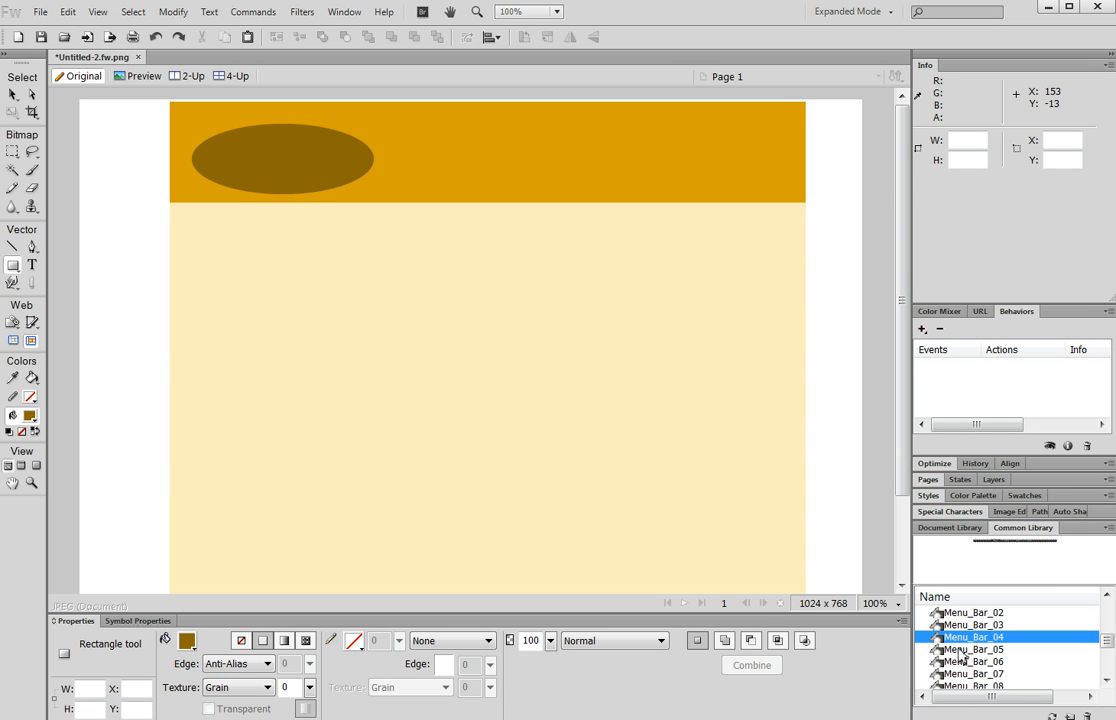
pyautogui.moveTo(936, 636); pyautogui.dragTo(149, 212)
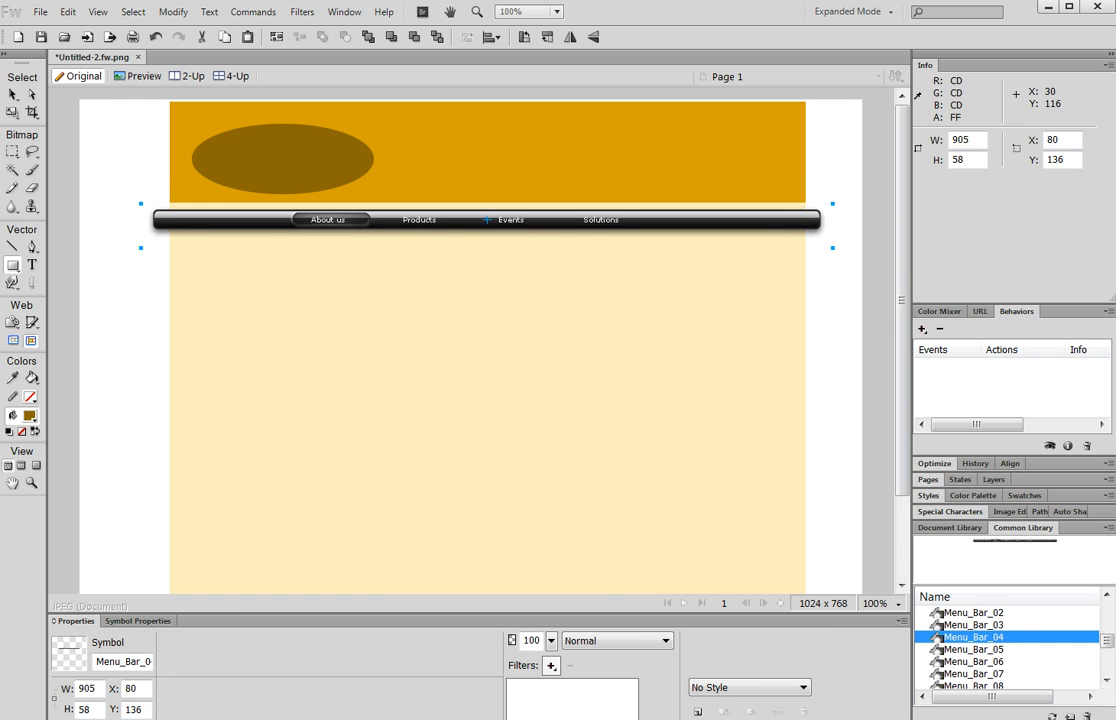
# Scale the menu bar to about 845 × 52 pixels and centre it beneath the header within the body's width
pyautogui.click(12, 111)
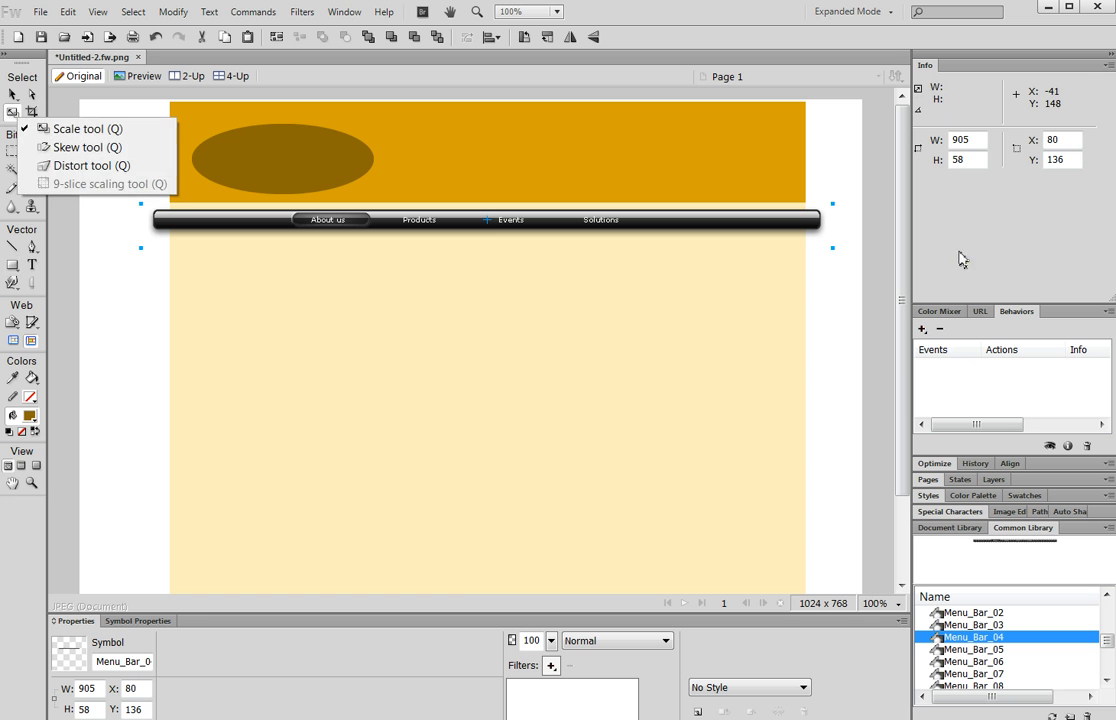
pyautogui.click(48, 128)
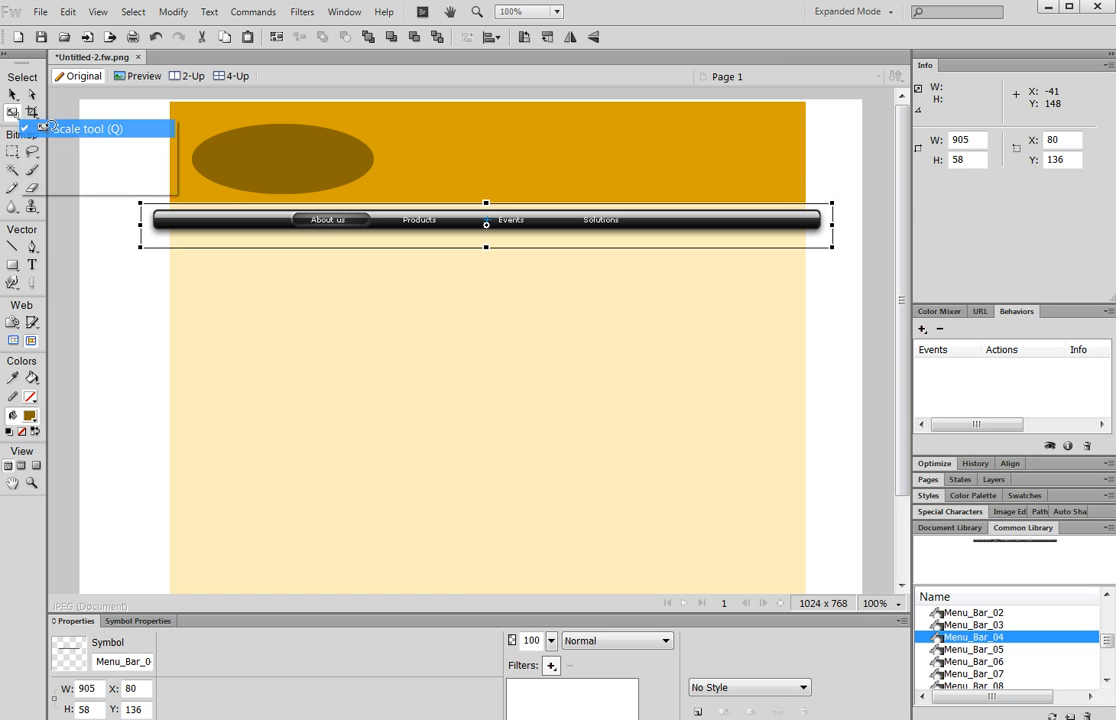
pyautogui.moveTo(829, 246); pyautogui.dragTo(786, 243)
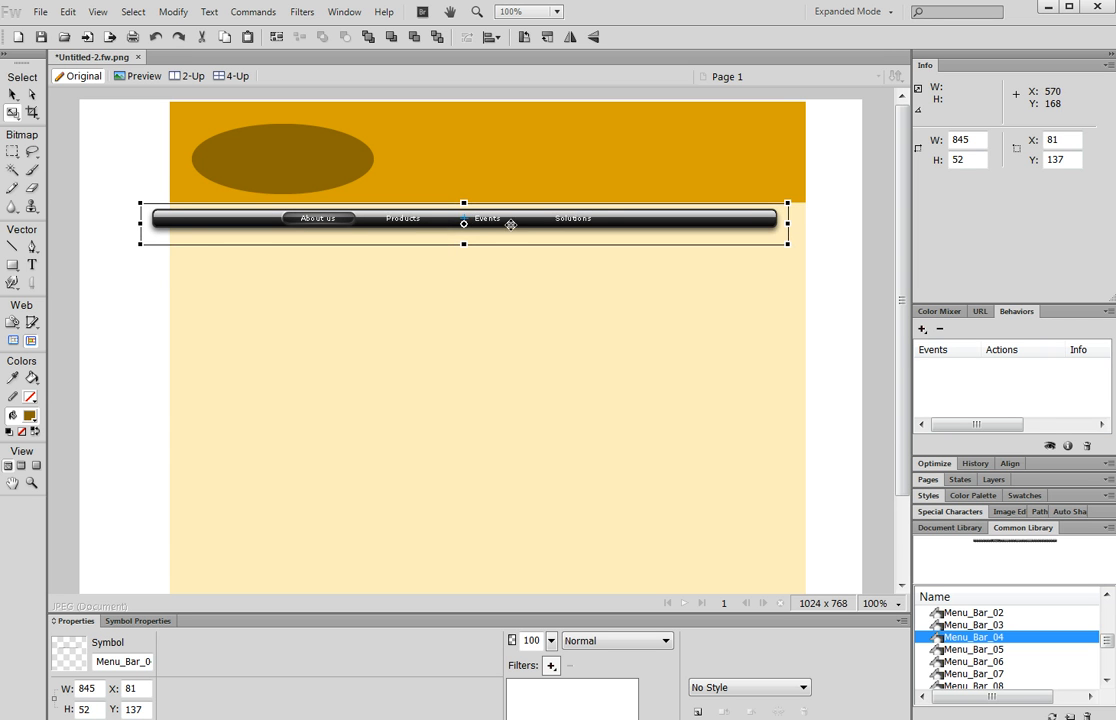
pyautogui.moveTo(521, 217); pyautogui.dragTo(561, 213)
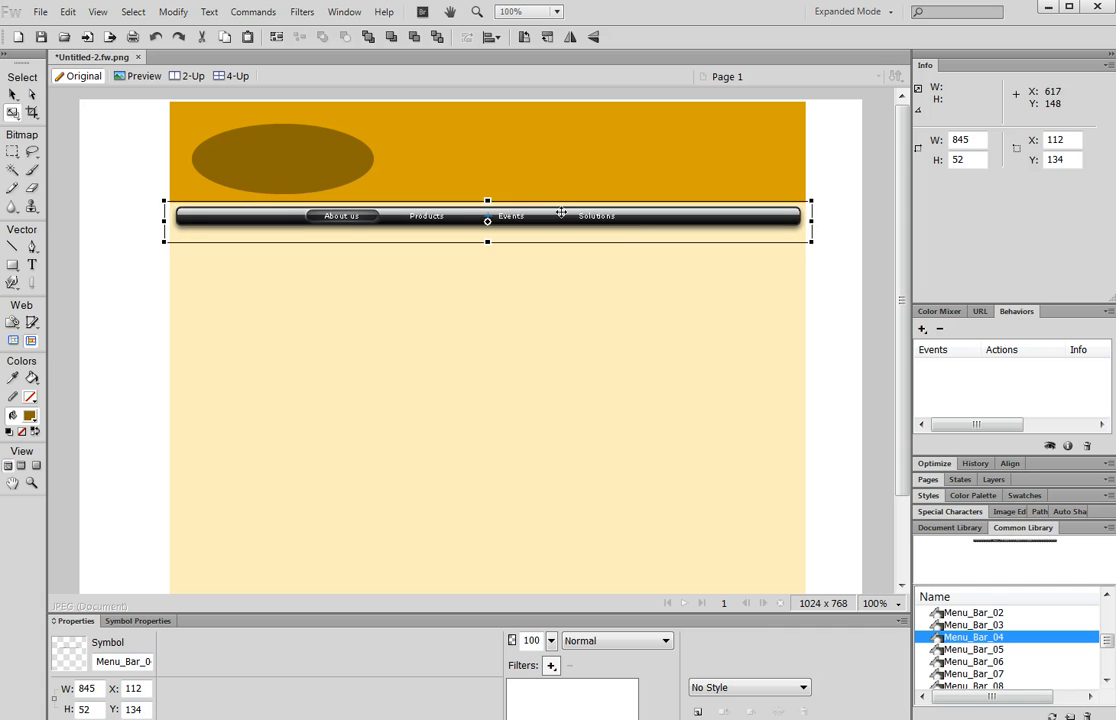
pyautogui.click(13, 94)
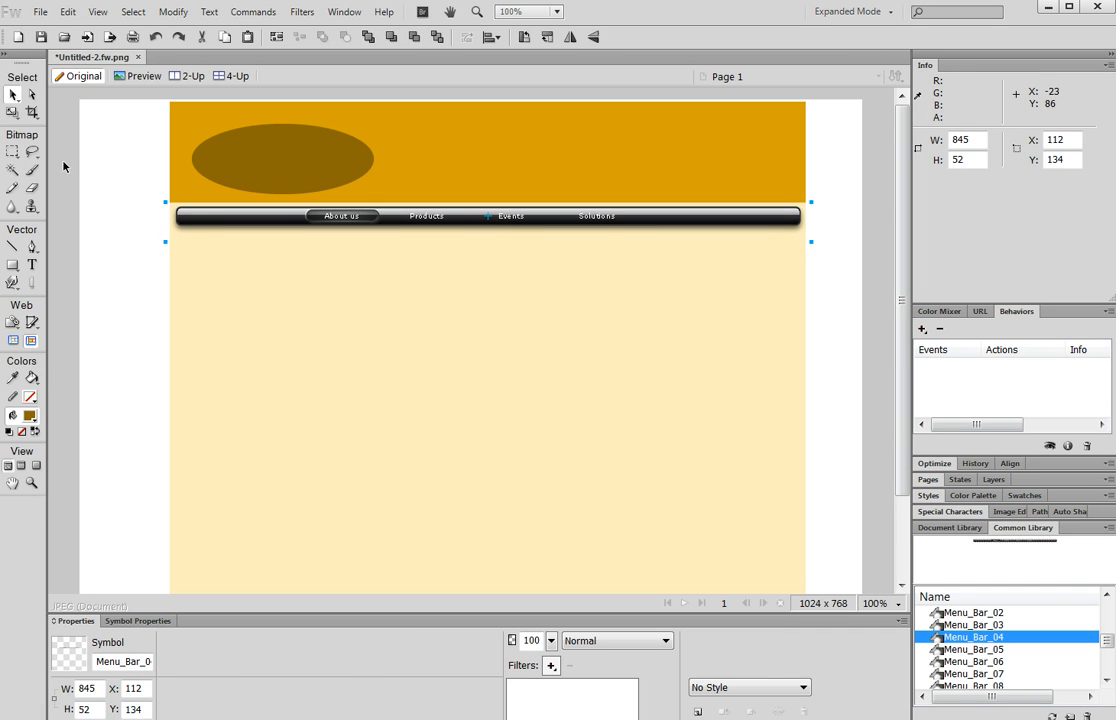
pyautogui.click(149, 174)
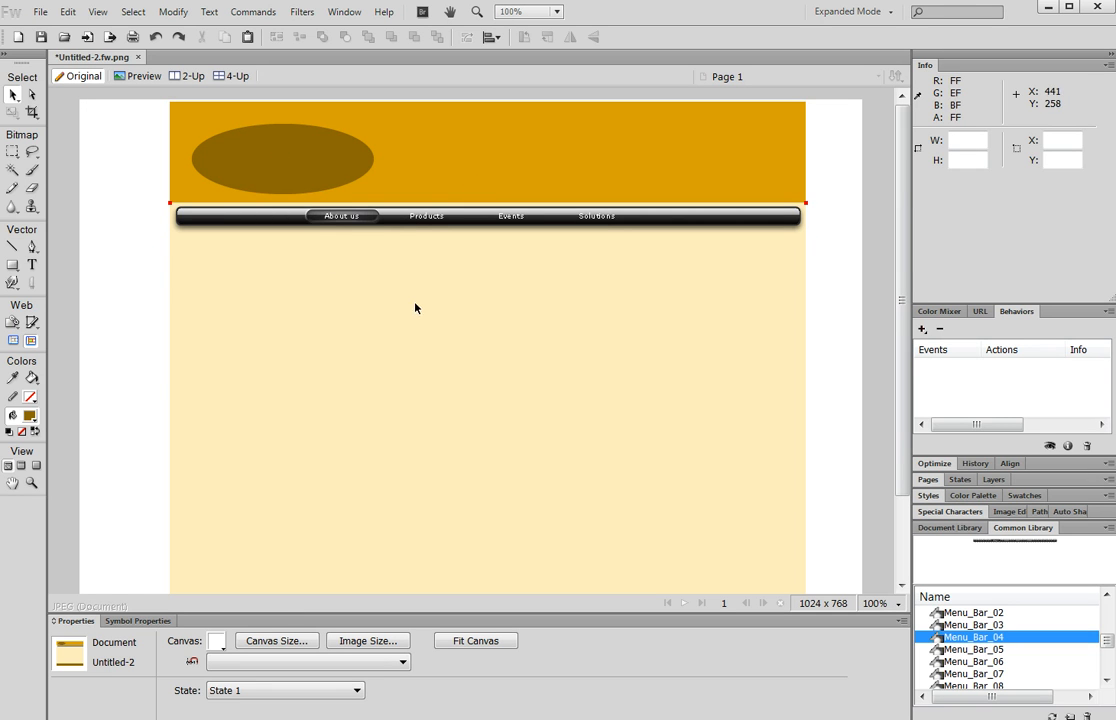
# Draw a rectangle about 832 × 372 pixels below the menu bar, filled white with a black outline
pyautogui.click(13, 265)
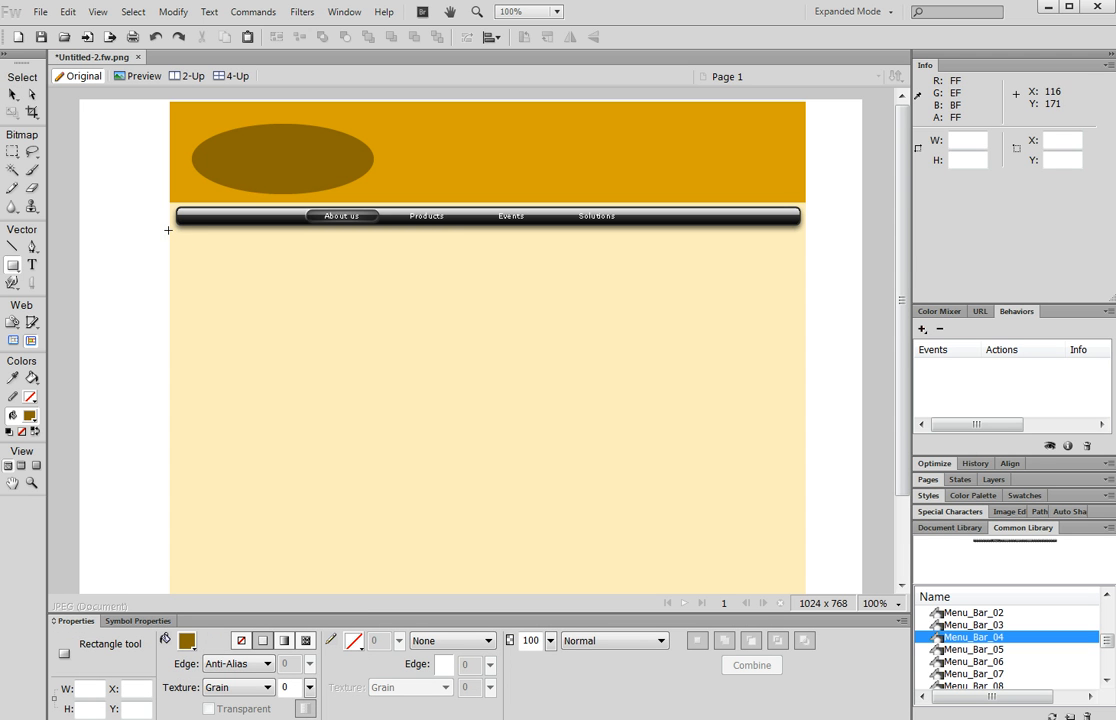
pyautogui.moveTo(171, 230); pyautogui.dragTo(805, 514)
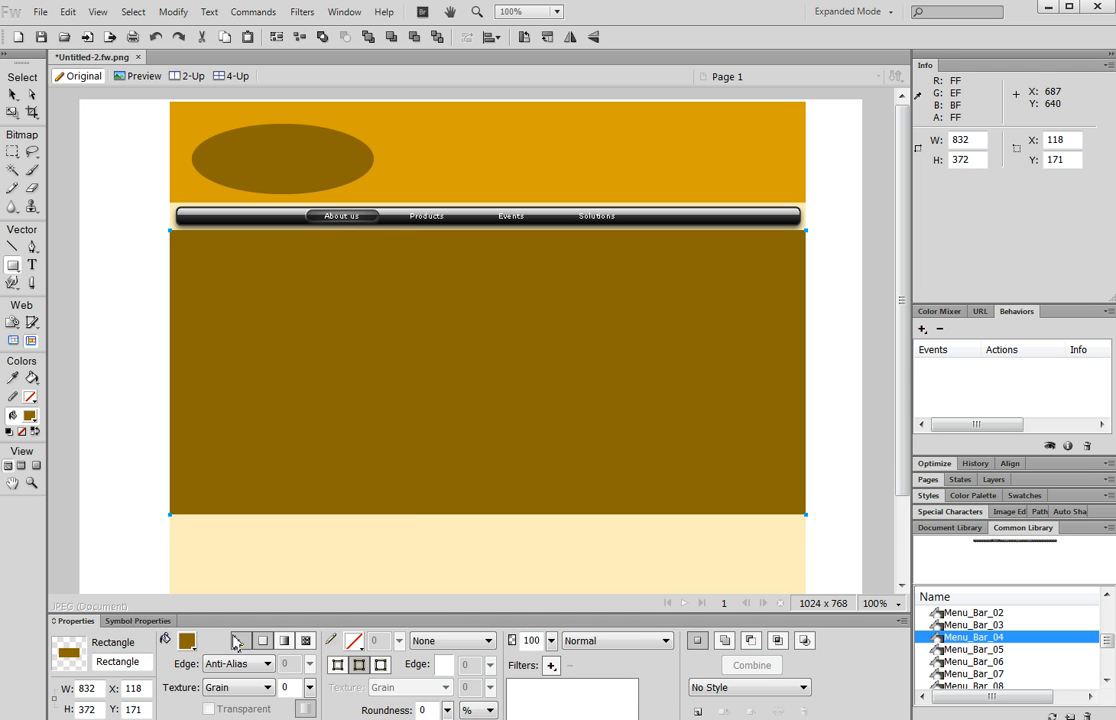
pyautogui.click(190, 642)
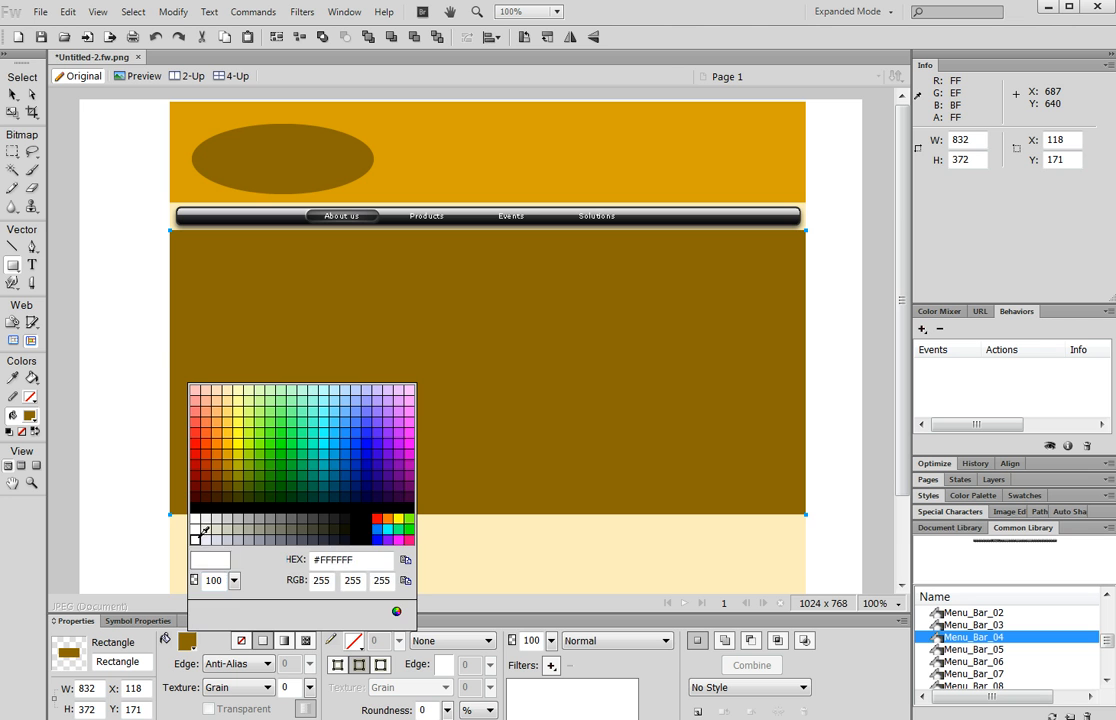
pyautogui.click(196, 536)
pyautogui.click(354, 641)
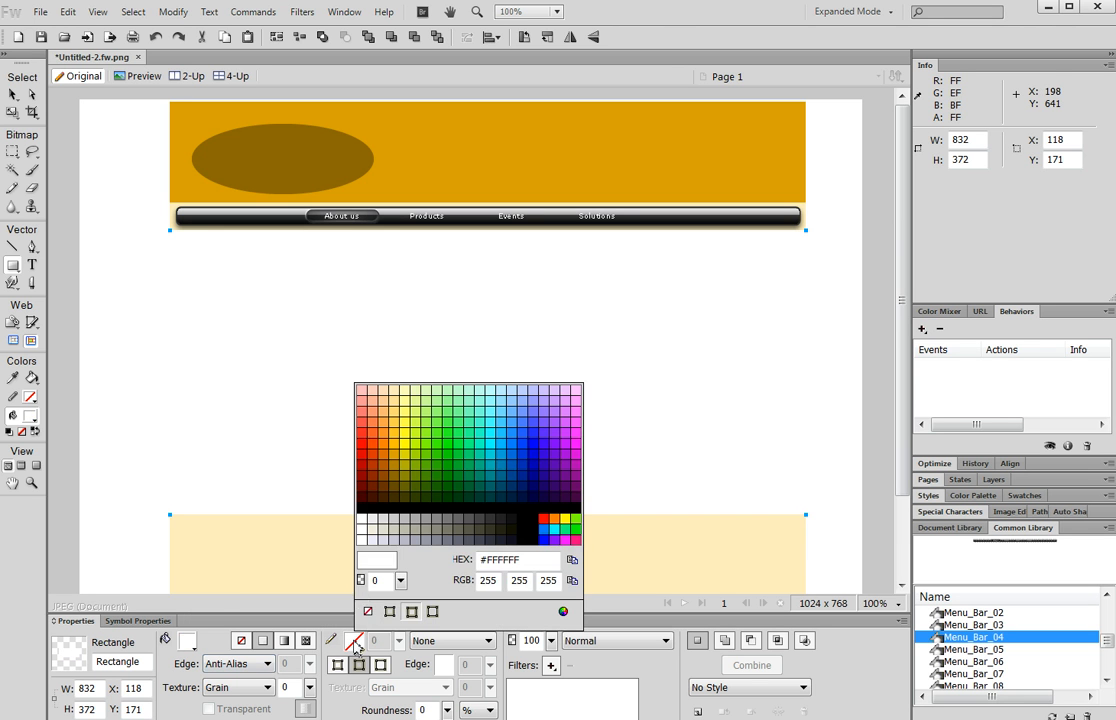
pyautogui.click(364, 506)
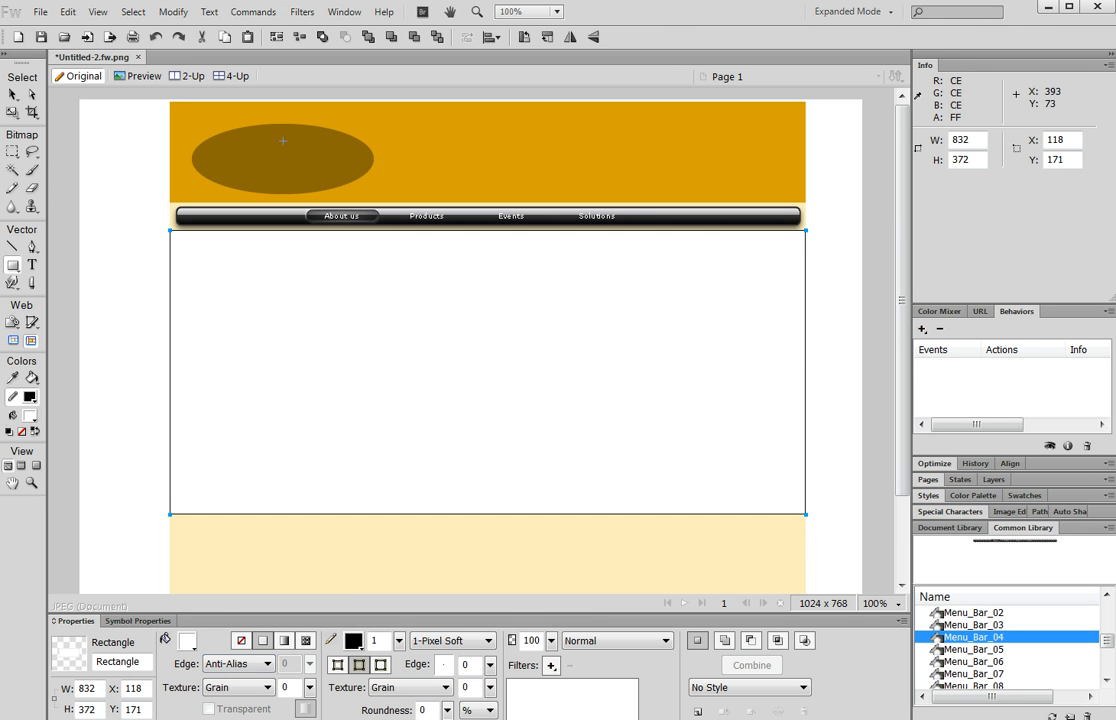
pyautogui.click(13, 94)
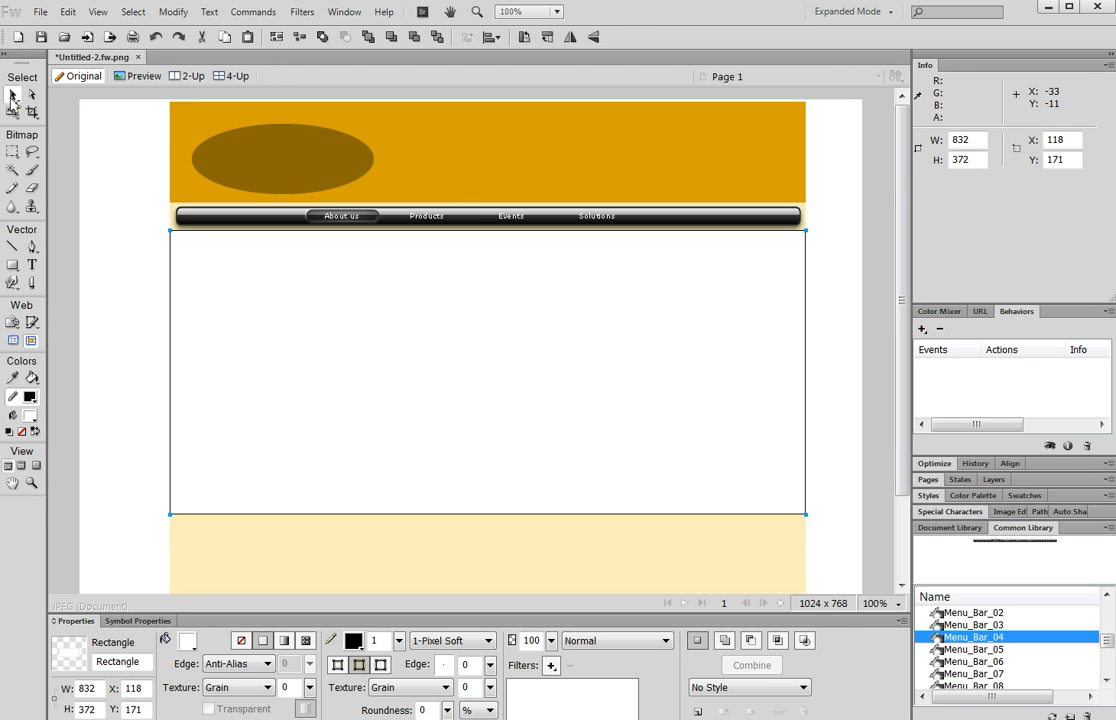
pyautogui.click(836, 306)
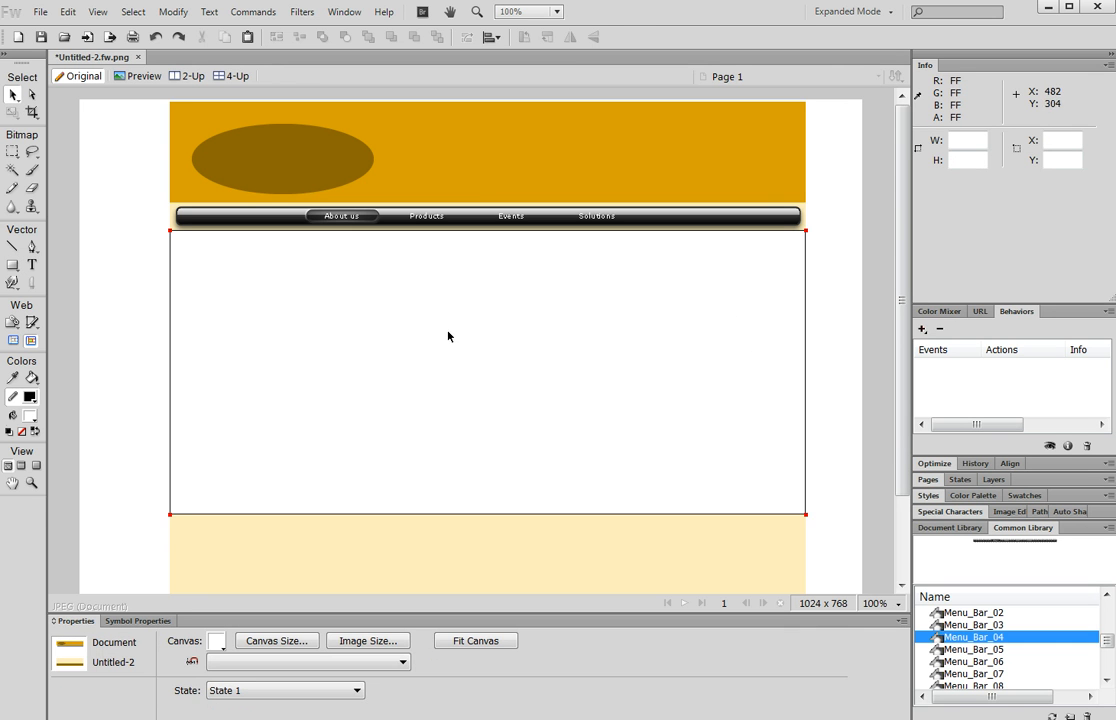
# Import the gameplay photo and place it at the upper-left corner of the white content area
pyautogui.click(35, 14)
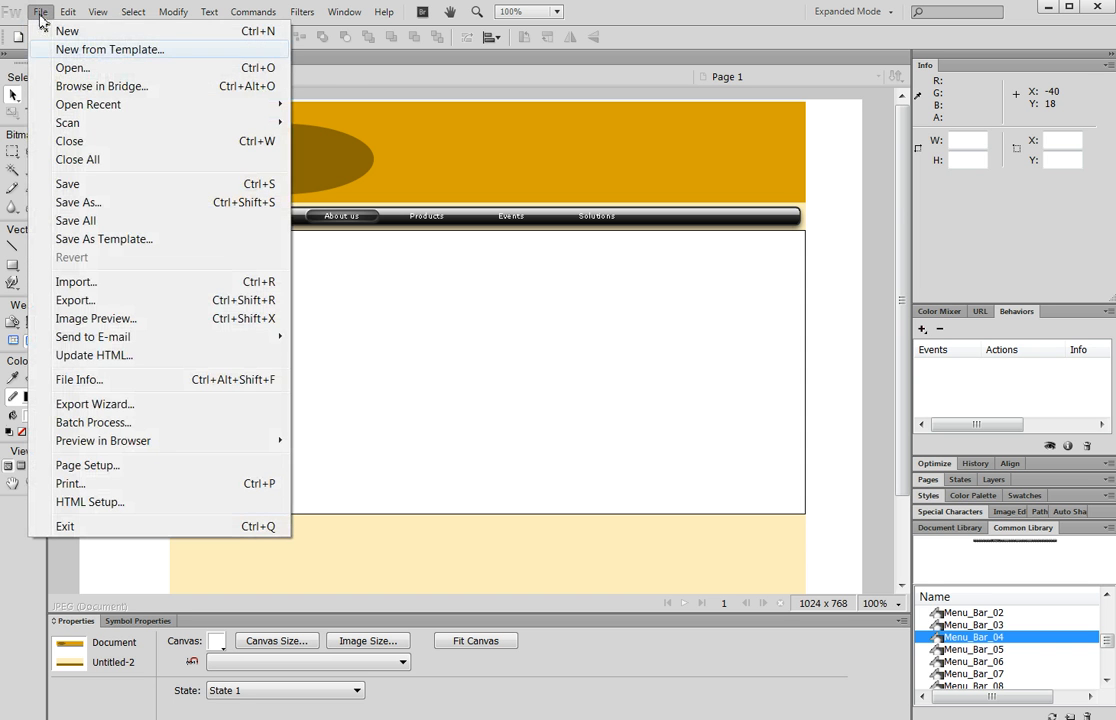
pyautogui.click(93, 283)
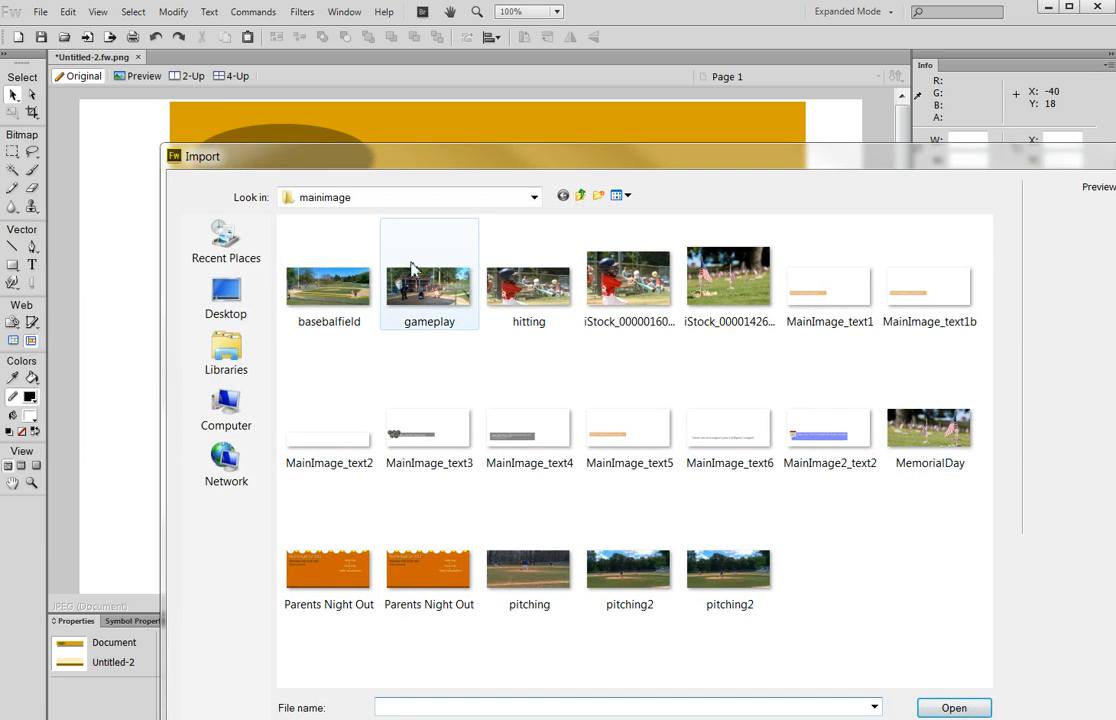
pyautogui.click(463, 306)
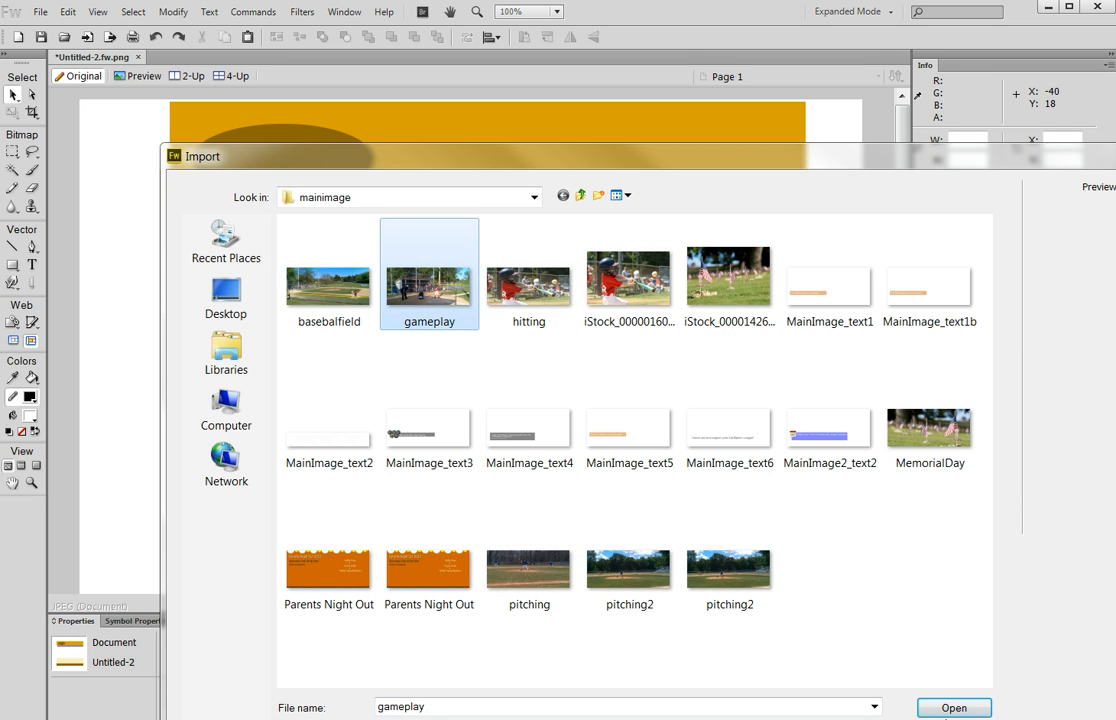
pyautogui.click(954, 707)
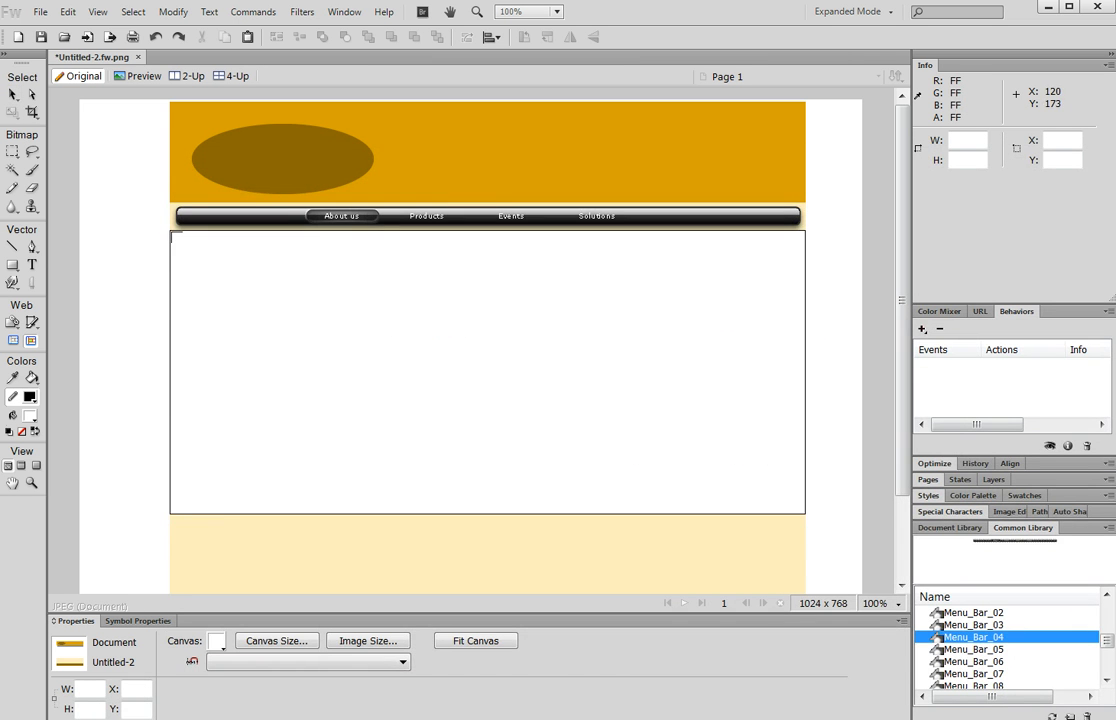
pyautogui.click(171, 232)
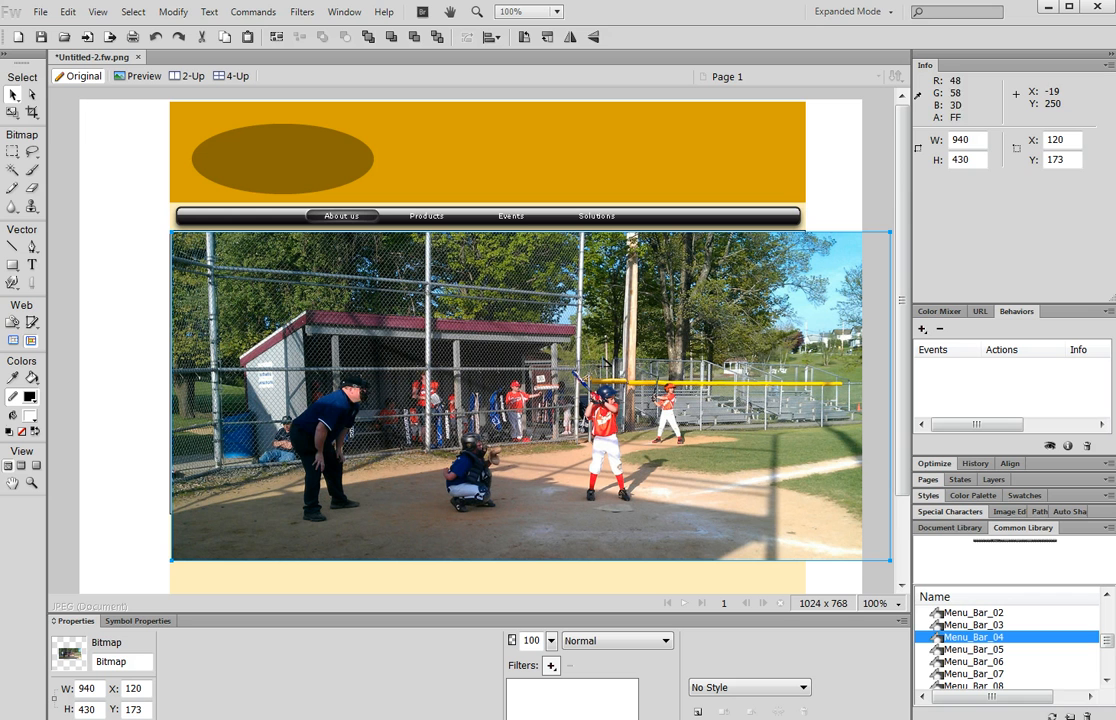
# Scale the baseball photo down to about 725 × 332 pixels so it fits inside the white content area
pyautogui.click(12, 112)
pyautogui.moveTo(168, 230); pyautogui.dragTo(353, 315)
pyautogui.moveTo(588, 414); pyautogui.dragTo(486, 342)
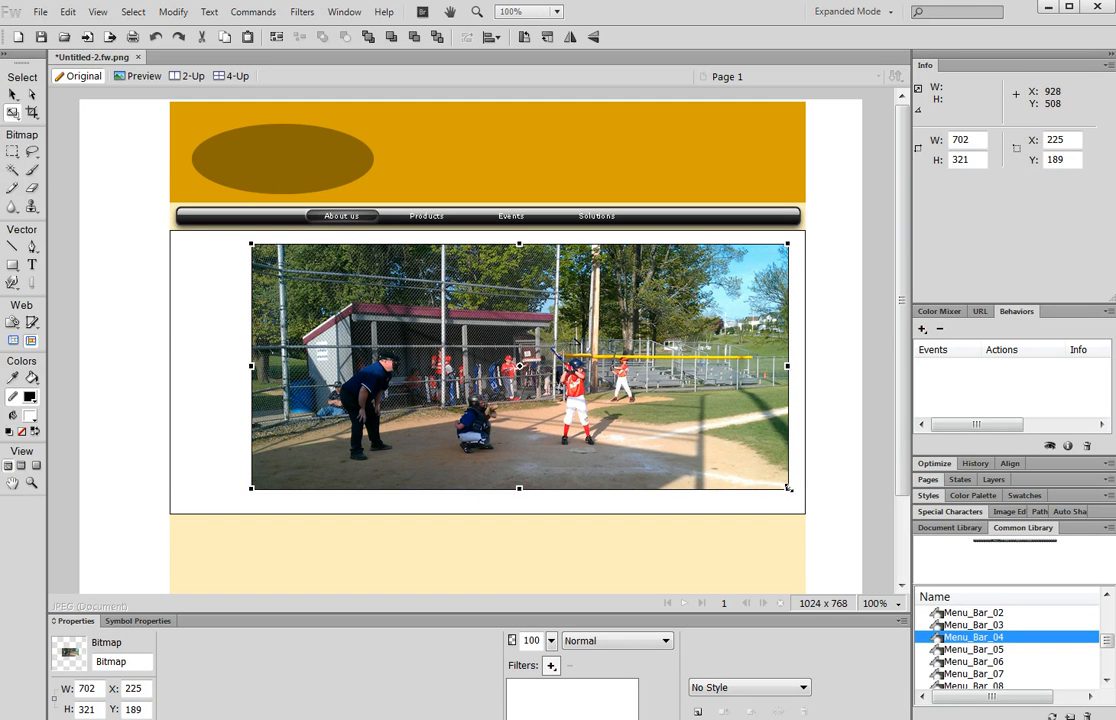
pyautogui.moveTo(788, 488); pyautogui.dragTo(805, 497)
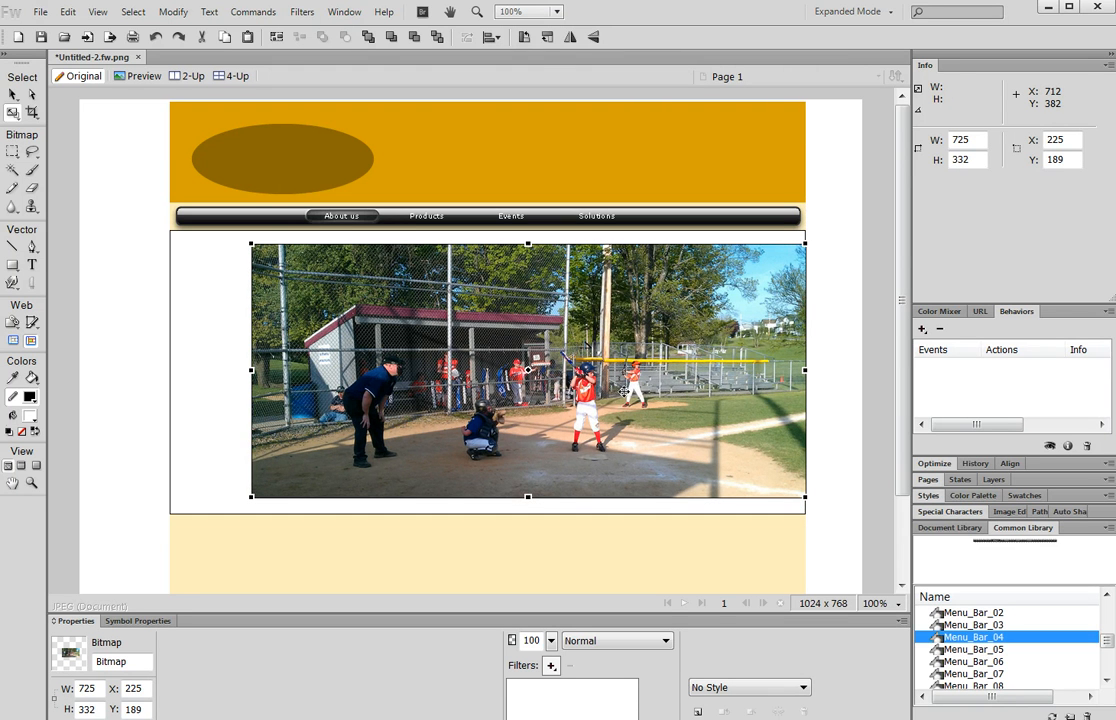
# Move the photo to about X 172, Y 186, roughly centred in the white content area
pyautogui.press('v')
pyautogui.press('Left')
pyautogui.press('Left')
pyautogui.press('Left')
pyautogui.press('Left')
pyautogui.press('Left')
pyautogui.press('Left')
pyautogui.press('Left')
pyautogui.press('Left')
pyautogui.press('Left')
pyautogui.press('Left')
pyautogui.press('Left')
pyautogui.press('Left')
pyautogui.press('Left')
pyautogui.press('Left')
pyautogui.press('Left')
pyautogui.press('Left')
pyautogui.press('Left')
pyautogui.press('Left')
pyautogui.press('Left')
pyautogui.press('Left')
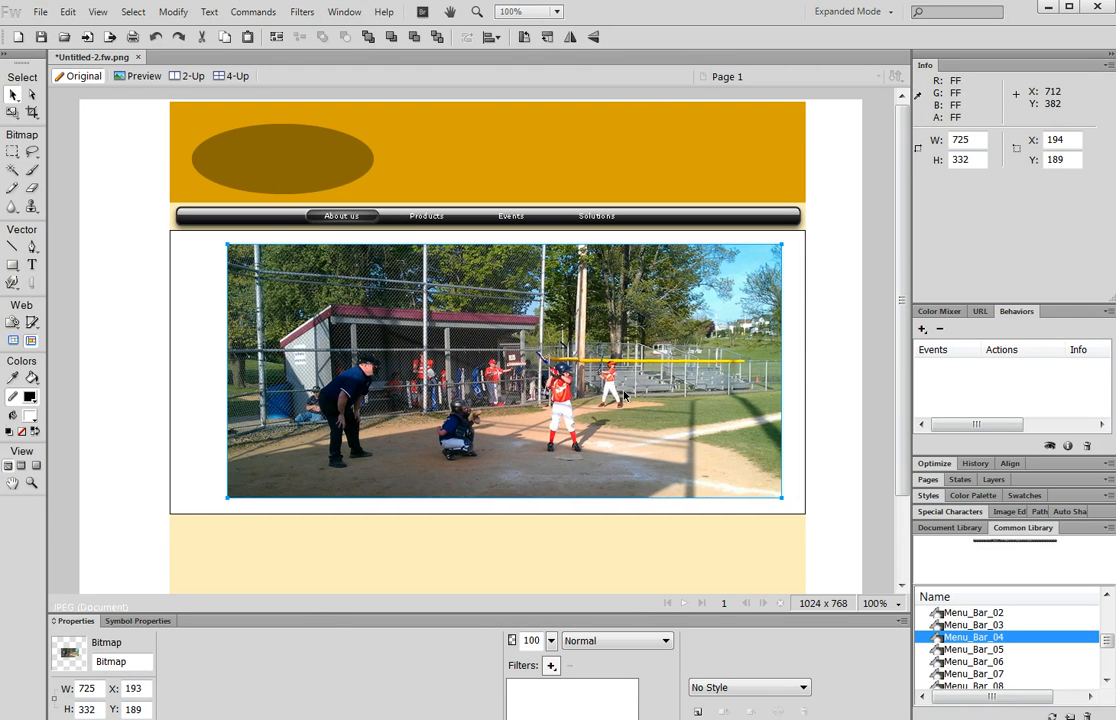
pyautogui.press('Left')
pyautogui.press('Left')
pyautogui.press('Left')
pyautogui.press('Left')
pyautogui.press('Left')
pyautogui.press('Left')
pyautogui.press('Left')
pyautogui.press('Left')
pyautogui.press('Left')
pyautogui.press('Left')
pyautogui.press('Left')
pyautogui.press('Left')
pyautogui.press('Left')
pyautogui.press('Left')
pyautogui.press('Left')
pyautogui.press('Left')
pyautogui.press('Left')
pyautogui.press('Left')
pyautogui.press('Left')
pyautogui.press('Left')
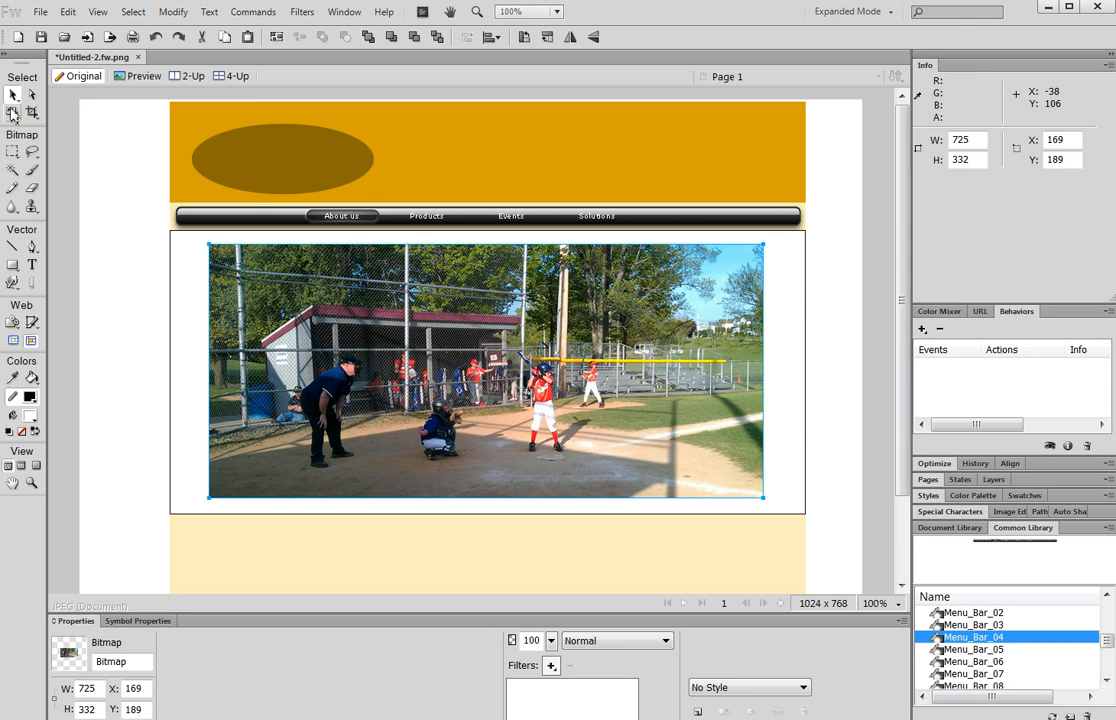
pyautogui.moveTo(463, 380); pyautogui.dragTo(498, 378)
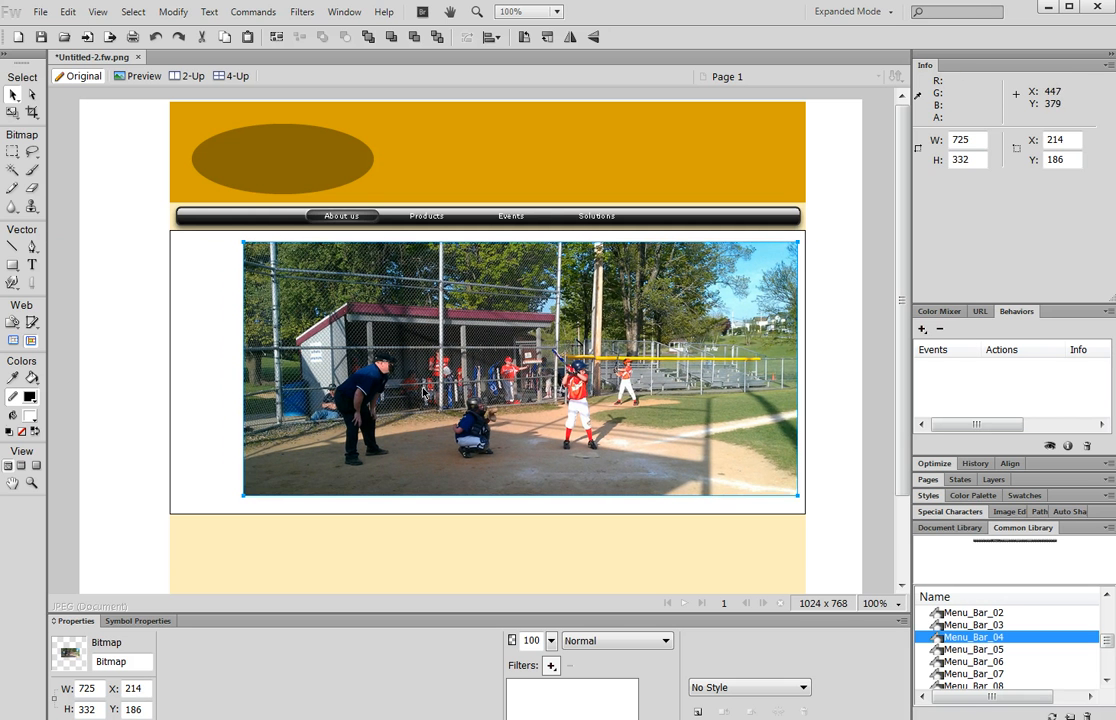
pyautogui.moveTo(428, 392); pyautogui.dragTo(396, 392)
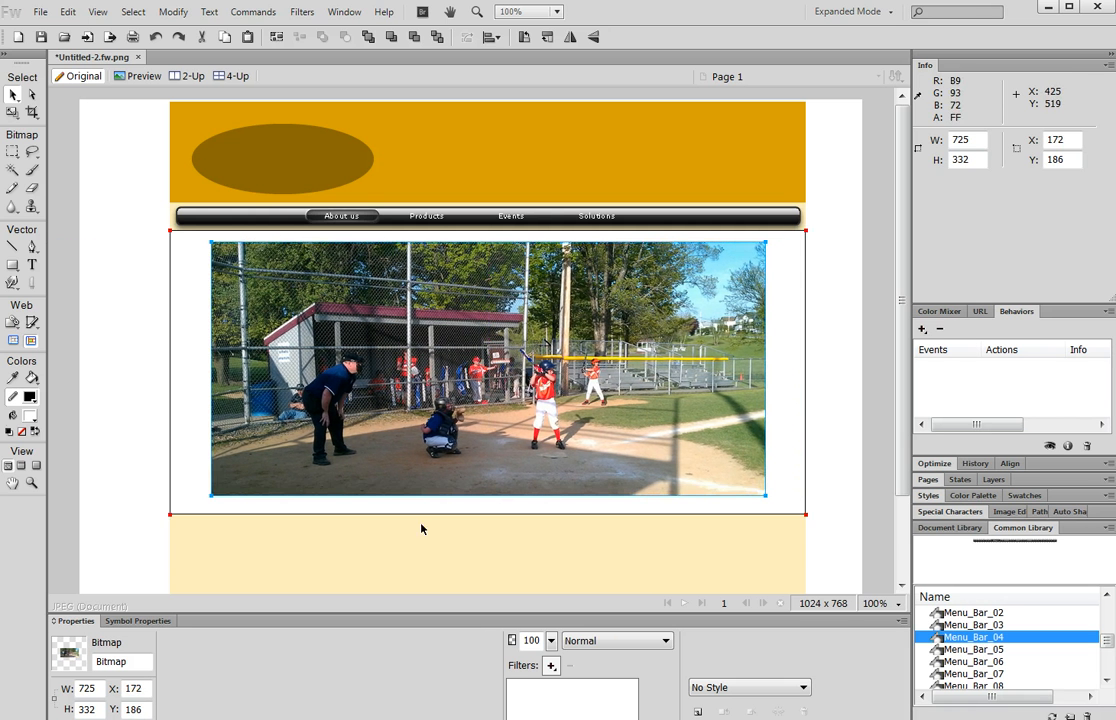
# Draw a box about 209 × 132 pixels with a black outline at the left end of the strip below the content area
pyautogui.scroll(-1, 428, 565)
pyautogui.click(407, 547)
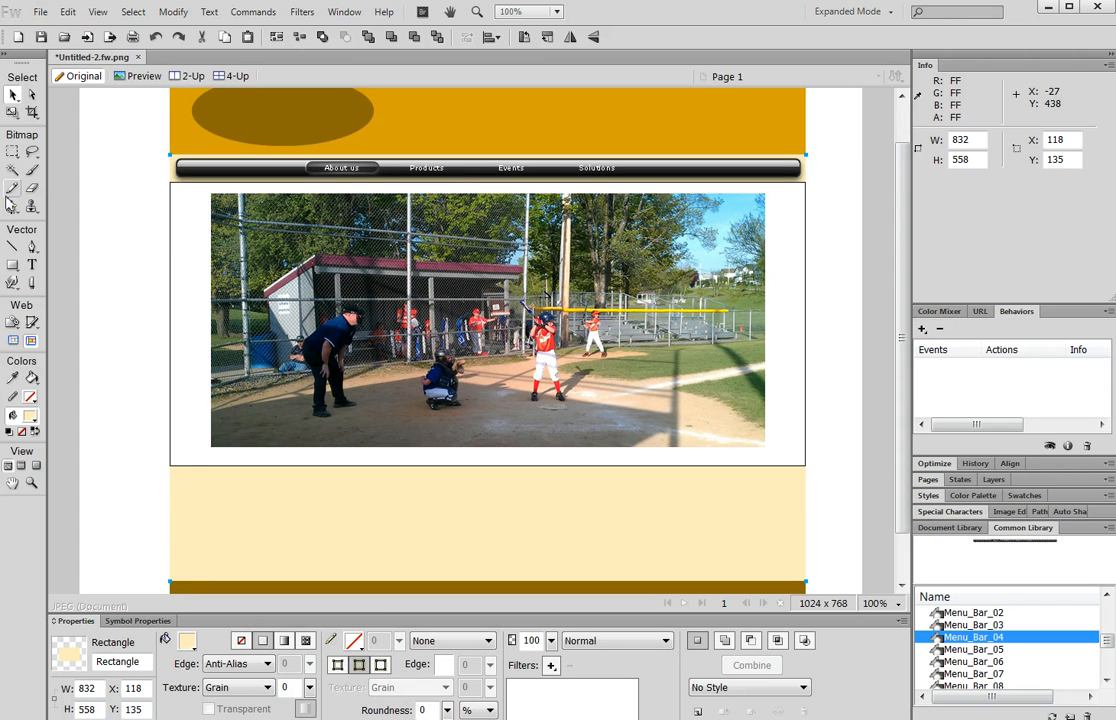
pyautogui.click(12, 264)
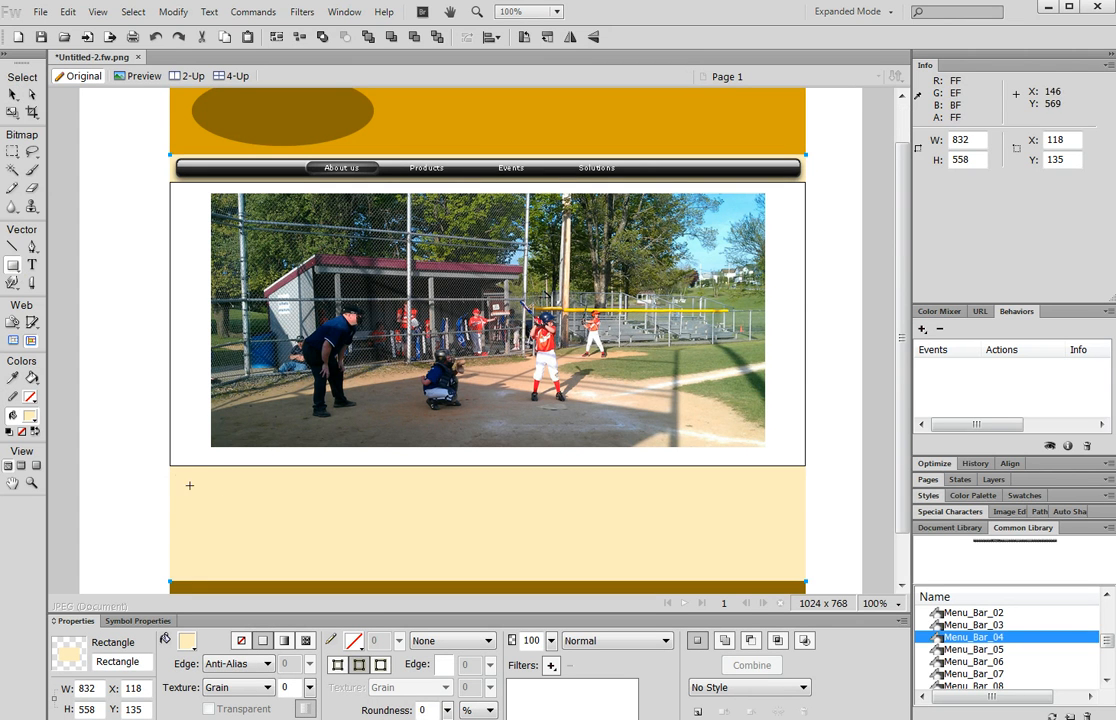
pyautogui.moveTo(176, 472); pyautogui.dragTo(336, 573)
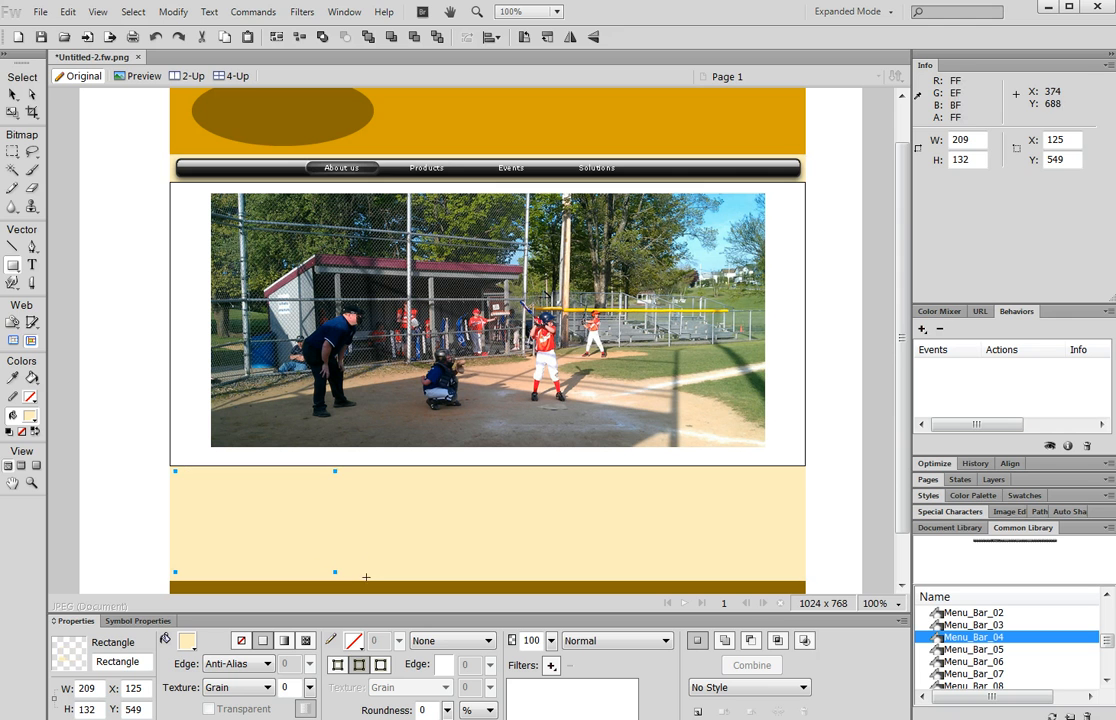
pyautogui.click(353, 641)
pyautogui.click(345, 520)
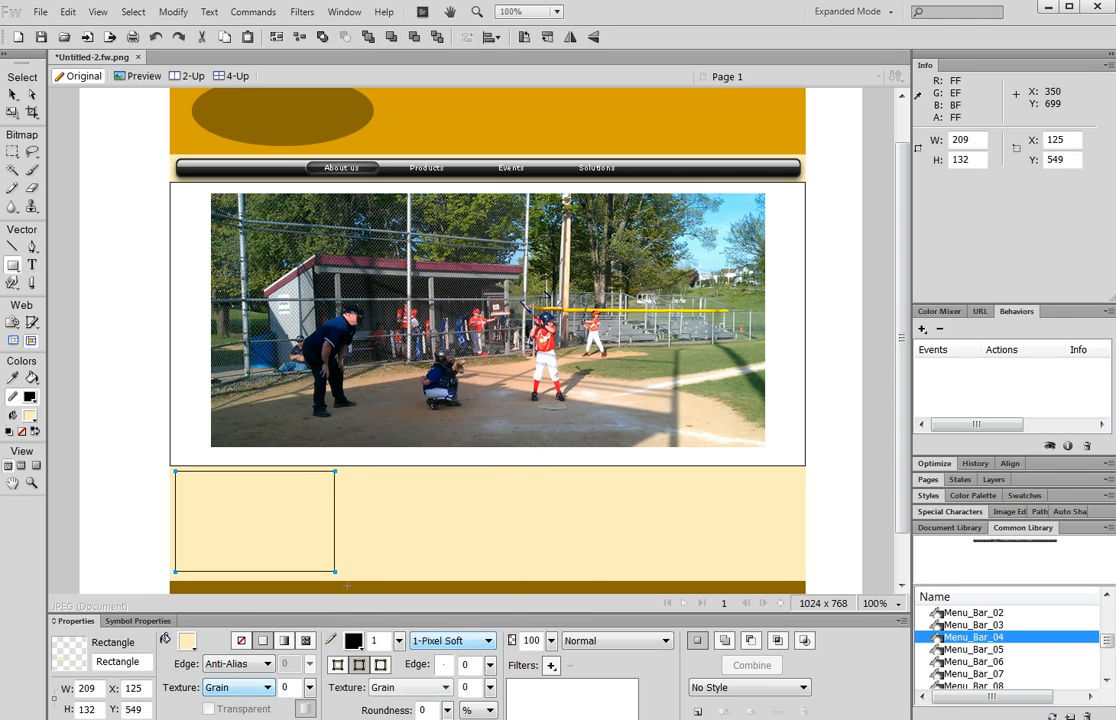
pyautogui.press('v')
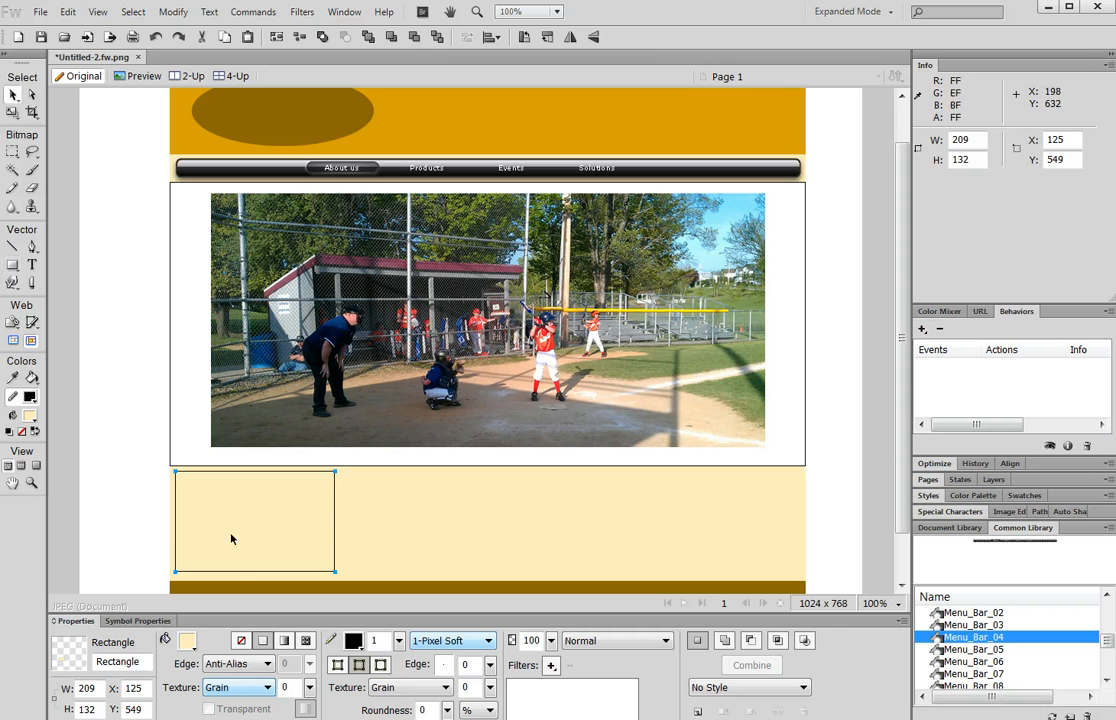
pyautogui.press('u')
pyautogui.moveTo(259, 511); pyautogui.dragTo(342, 521)
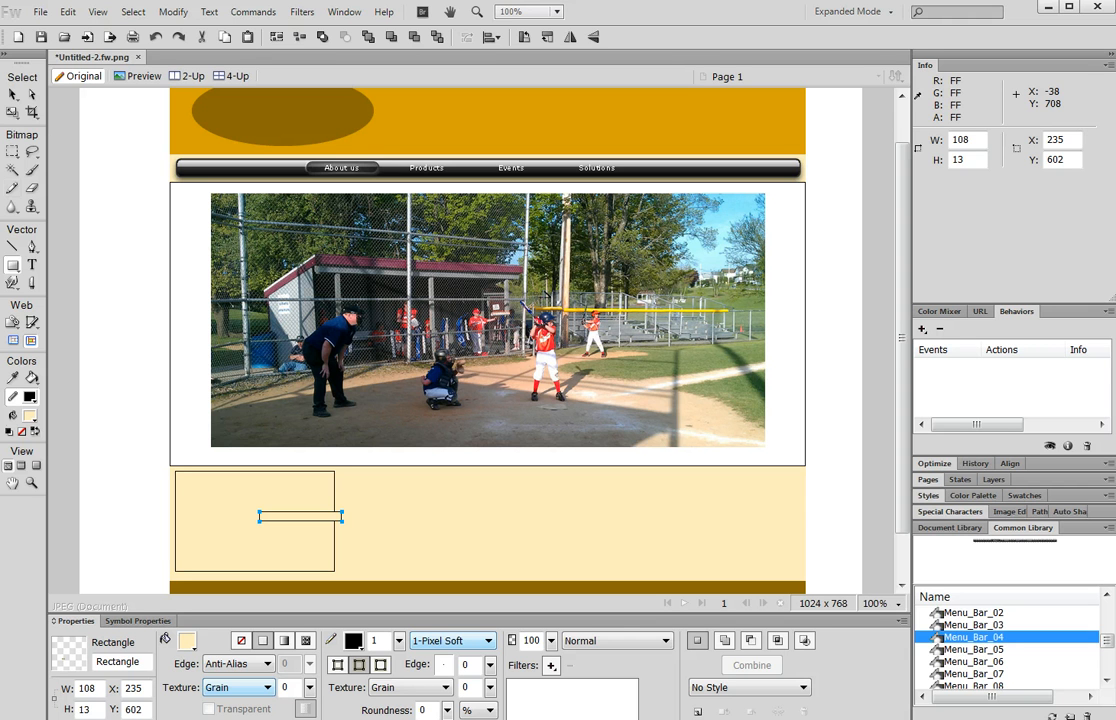
pyautogui.click(155, 36)
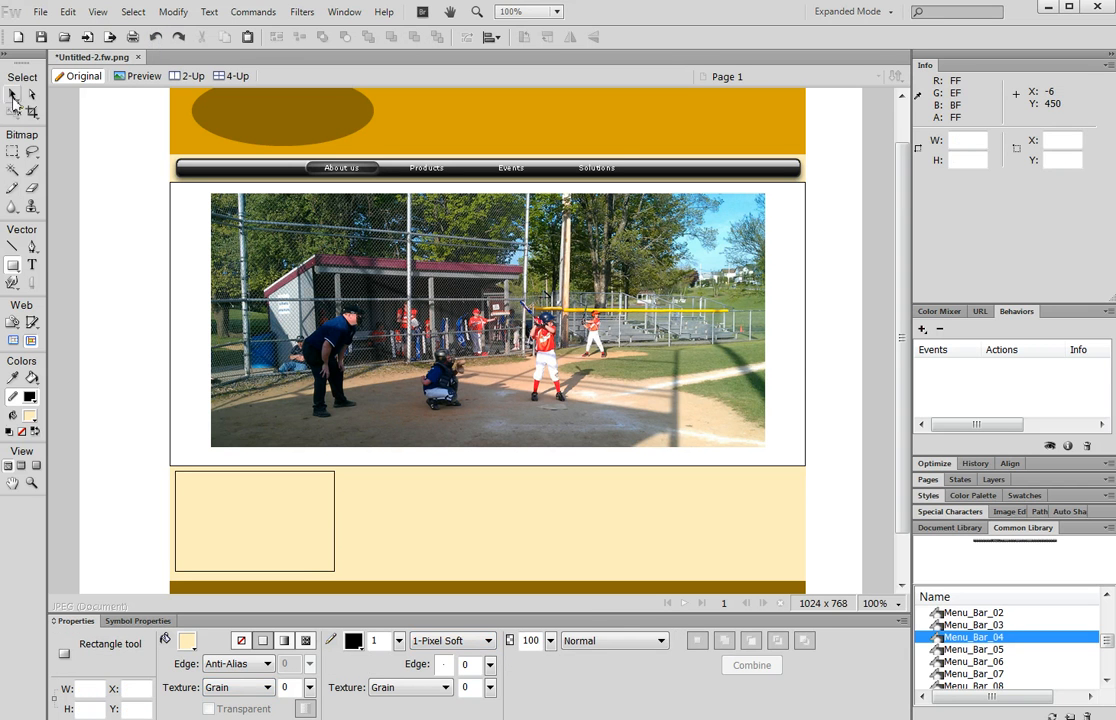
# Duplicate the outlined box horizontally and move the copy to the right end of the cream strip
pyautogui.click(13, 95)
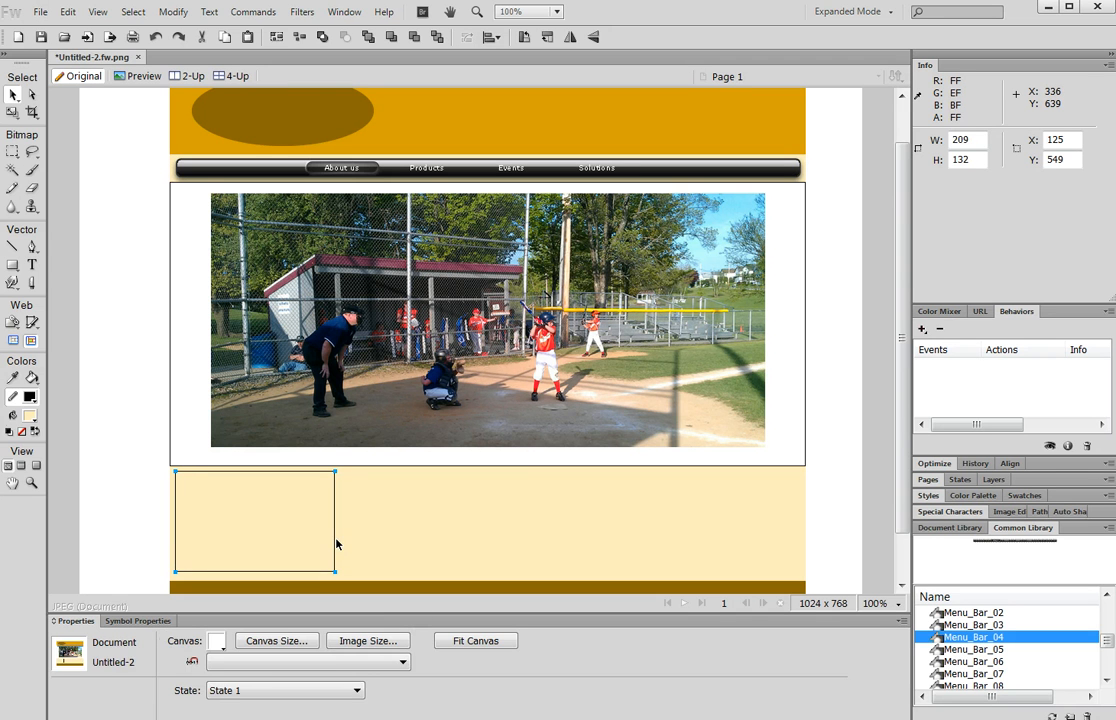
pyautogui.click(336, 540)
pyautogui.hotkey('alt', 'shift', 'Right')
pyautogui.hotkey('shift', 'Right')
pyautogui.hotkey('shift', 'Right')
pyautogui.hotkey('shift', 'Right')
pyautogui.hotkey('shift', 'Right')
pyautogui.hotkey('shift', 'Right')
pyautogui.hotkey('shift', 'Right')
pyautogui.hotkey('shift', 'Right')
pyautogui.hotkey('shift', 'Right')
pyautogui.hotkey('shift', 'Right')
pyautogui.hotkey('shift', 'Right')
pyautogui.hotkey('shift', 'Right')
pyautogui.hotkey('shift', 'Right')
pyautogui.hotkey('shift', 'Right')
pyautogui.hotkey('shift', 'Right')
pyautogui.hotkey('shift', 'Right')
pyautogui.hotkey('shift', 'Right')
pyautogui.hotkey('shift', 'Right')
pyautogui.hotkey('shift', 'Right')
pyautogui.hotkey('shift', 'Right')
pyautogui.hotkey('shift', 'Right')
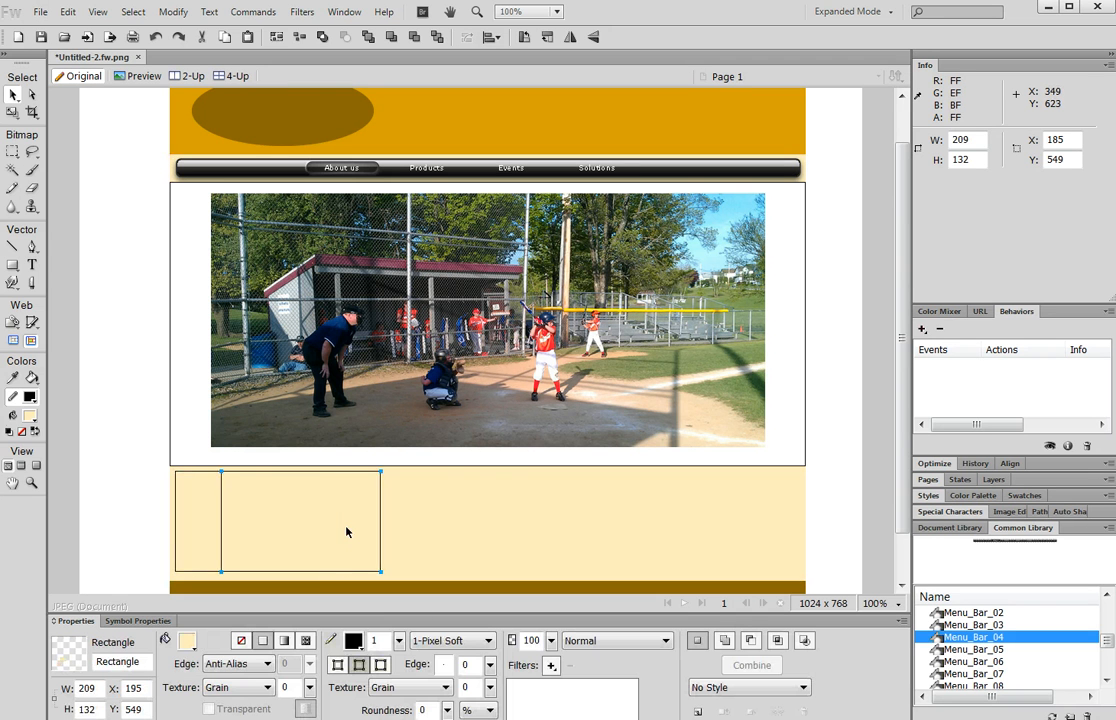
pyautogui.hotkey('shift', 'Right')
pyautogui.hotkey('shift', 'Right')
pyautogui.hotkey('shift', 'Right')
pyautogui.hotkey('shift', 'Right')
pyautogui.hotkey('shift', 'Right')
pyautogui.hotkey('shift', 'Right')
pyautogui.hotkey('shift', 'Right')
pyautogui.hotkey('shift', 'Right')
pyautogui.hotkey('shift', 'Right')
pyautogui.hotkey('shift', 'Right')
pyautogui.hotkey('shift', 'Right')
pyautogui.hotkey('shift', 'Right')
pyautogui.hotkey('shift', 'Right')
pyautogui.hotkey('shift', 'Right')
pyautogui.hotkey('shift', 'Right')
pyautogui.hotkey('shift', 'Right')
pyautogui.hotkey('shift', 'Right')
pyautogui.hotkey('shift', 'Right')
pyautogui.hotkey('shift', 'Right')
pyautogui.hotkey('shift', 'Right')
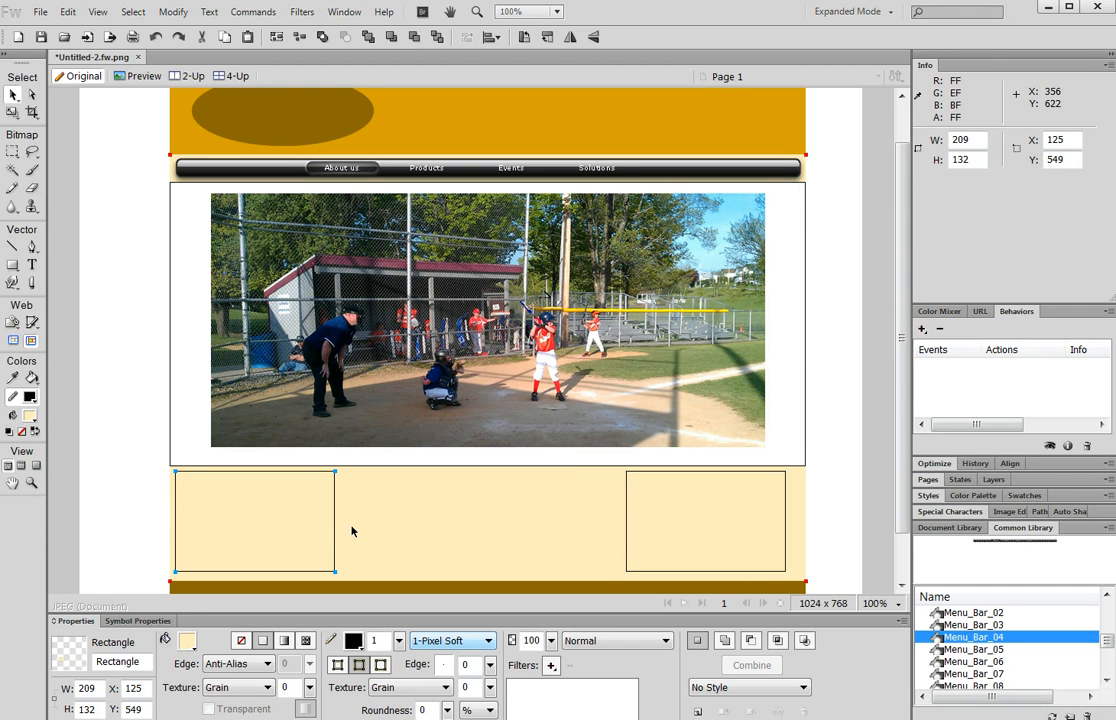
# Duplicate the left box and place the copy midway between the two outer boxes, at about X 425
pyautogui.hotkey('alt', 'shift', 'Right')
pyautogui.hotkey('shift', 'Right')
pyautogui.hotkey('shift', 'Right')
pyautogui.hotkey('shift', 'Right')
pyautogui.hotkey('shift', 'Right')
pyautogui.hotkey('shift', 'Right')
pyautogui.hotkey('shift', 'Right')
pyautogui.hotkey('shift', 'Right')
pyautogui.hotkey('shift', 'Right')
pyautogui.hotkey('shift', 'Right')
pyautogui.hotkey('shift', 'Right')
pyautogui.hotkey('shift', 'Right')
pyautogui.hotkey('shift', 'Right')
pyautogui.hotkey('shift', 'Right')
pyautogui.hotkey('shift', 'Right')
pyautogui.hotkey('shift', 'Right')
pyautogui.hotkey('shift', 'Right')
pyautogui.hotkey('shift', 'Right')
pyautogui.hotkey('shift', 'Right')
pyautogui.hotkey('shift', 'Right')
pyautogui.hotkey('shift', 'Right')
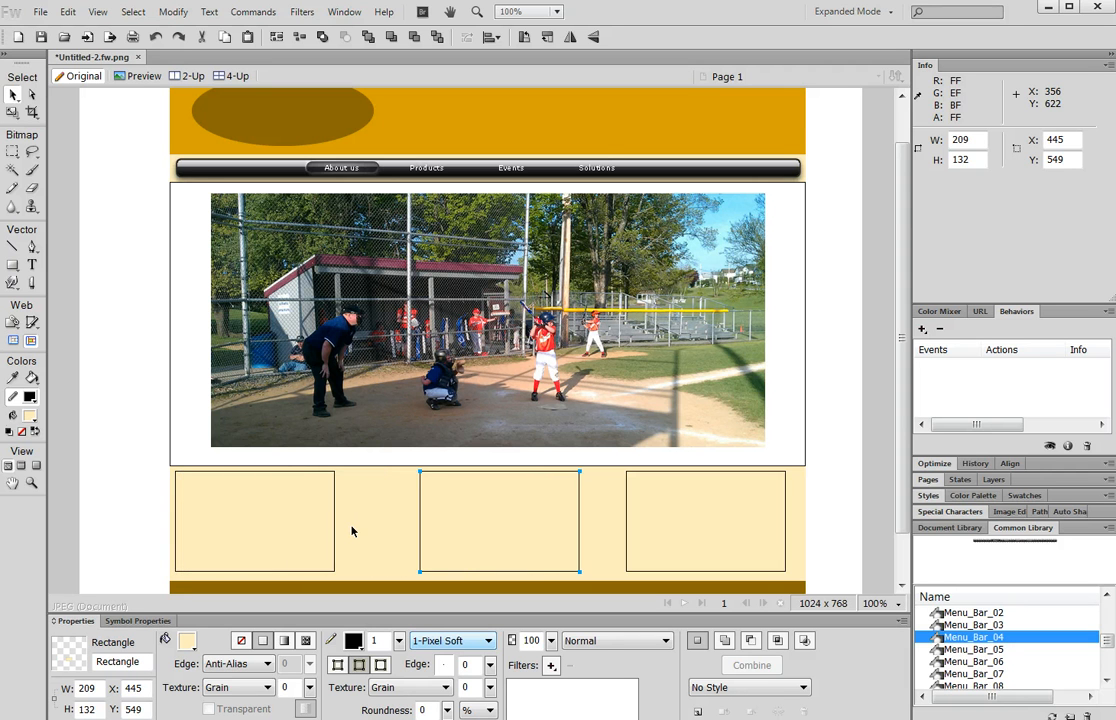
pyautogui.hotkey('shift', 'Left')
pyautogui.hotkey('shift', 'Left')
pyautogui.hotkey('shift', 'Left')
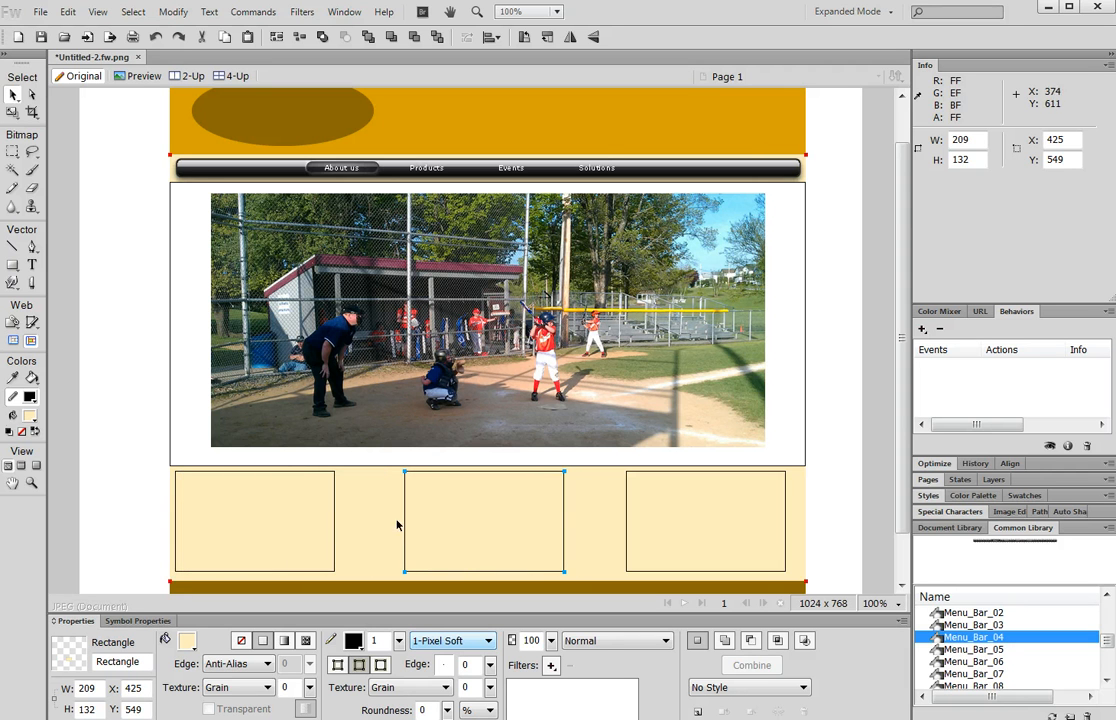
# Add the white text "Baseball Season Has Begun!" over the lower-left part of the photo
pyautogui.click(33, 268)
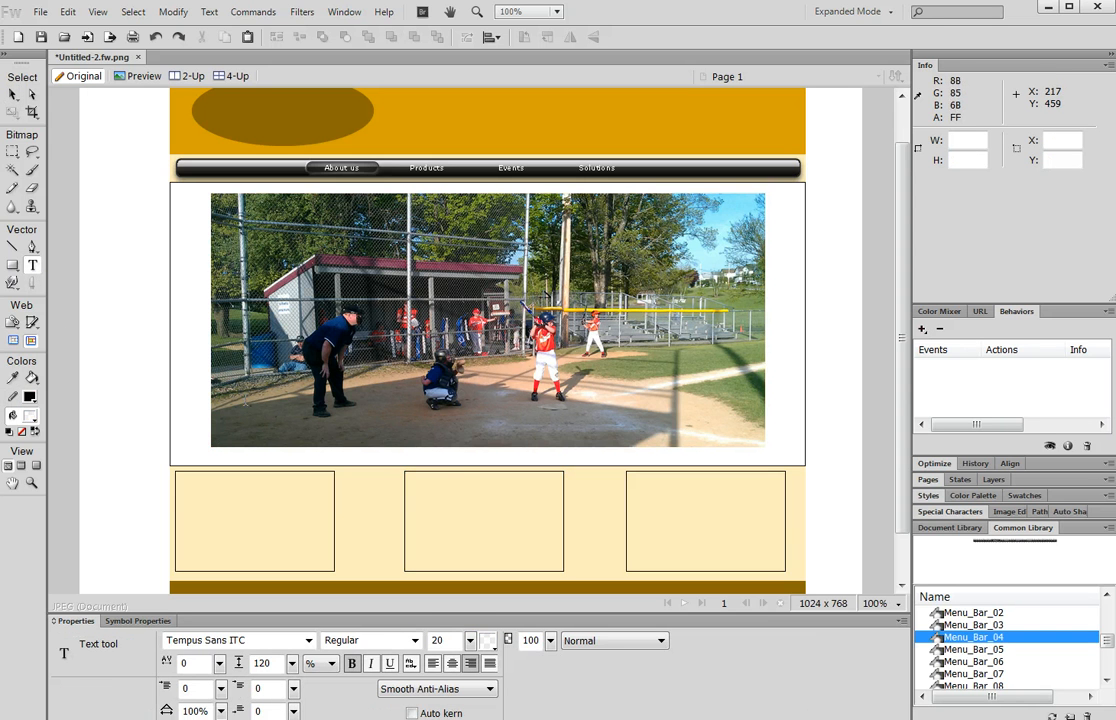
pyautogui.click(248, 396)
pyautogui.write('Baseb')
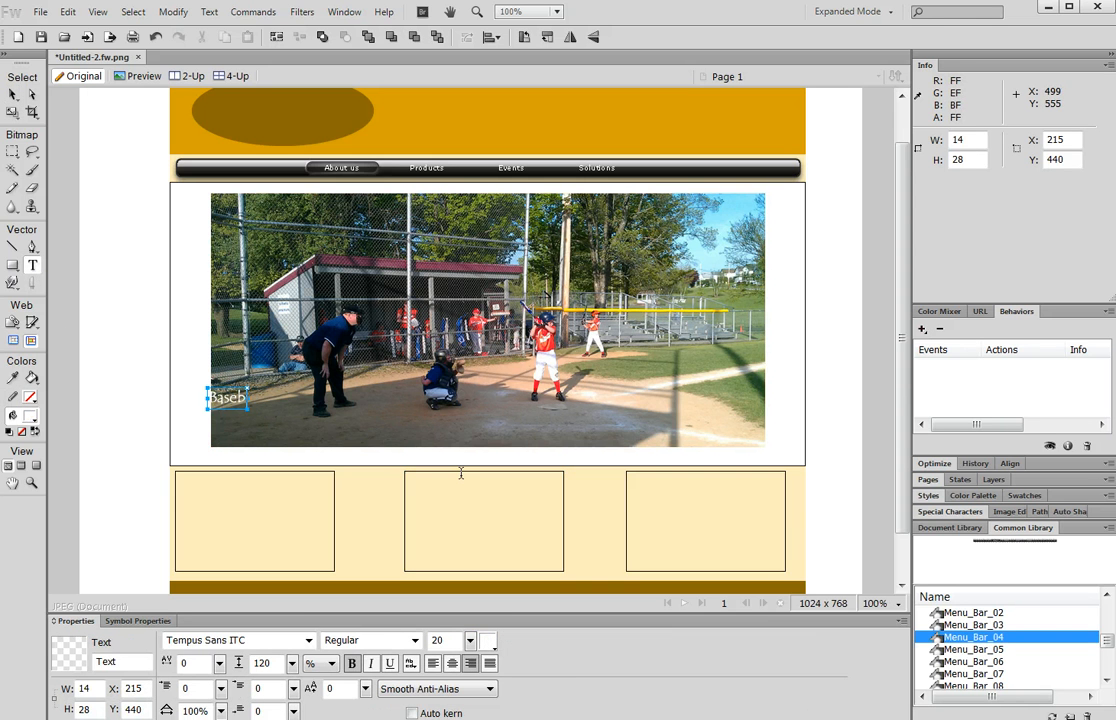
pyautogui.write('all season')
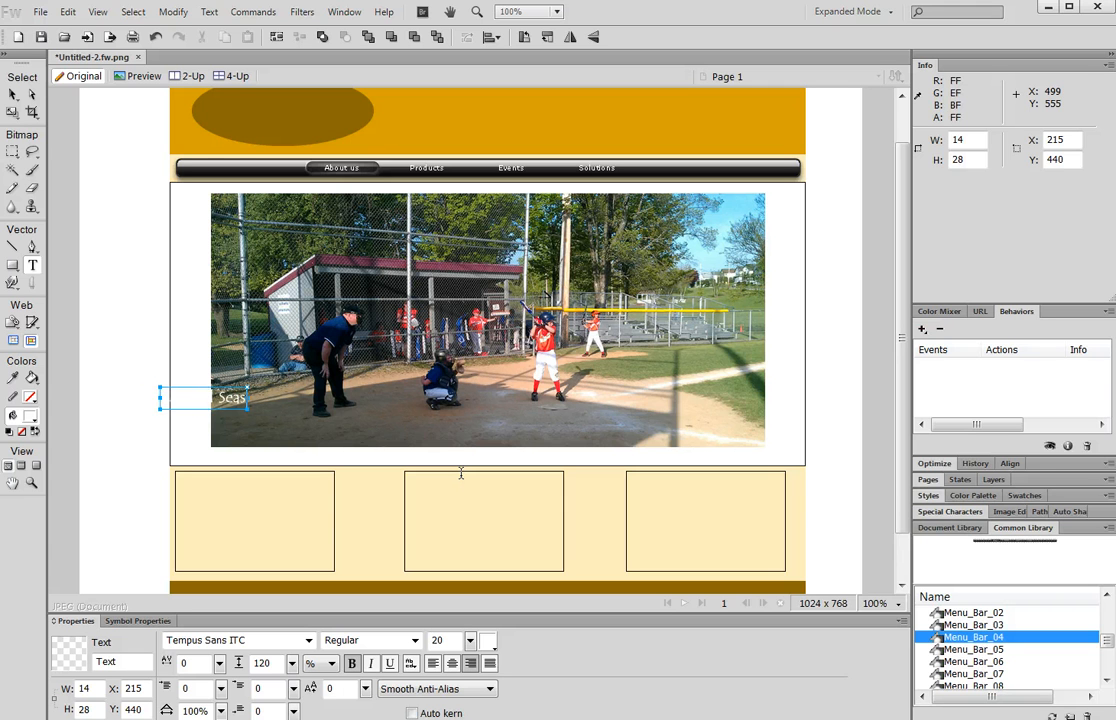
pyautogui.write(' Has')
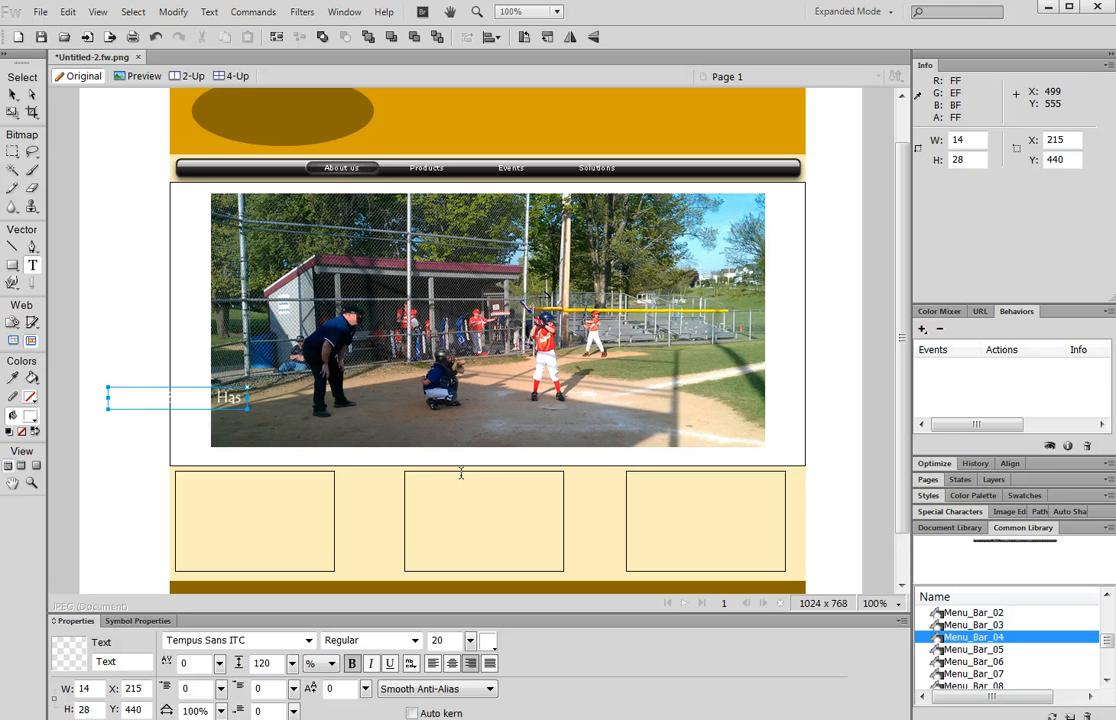
pyautogui.write(' Begun!')
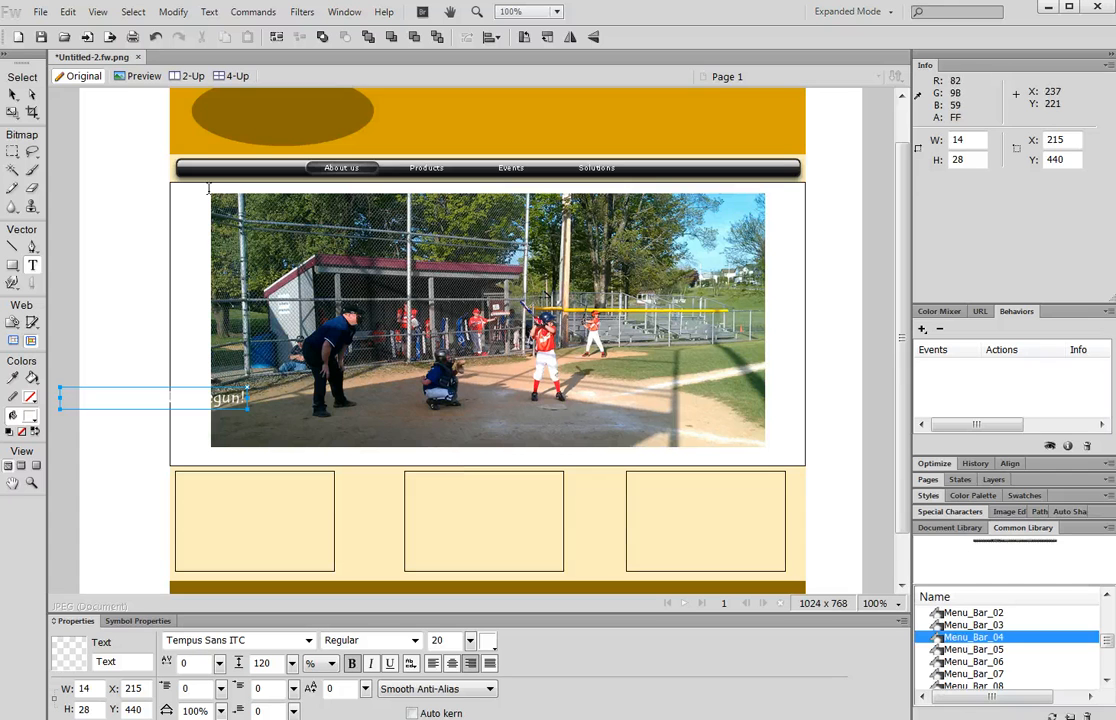
# Move the "Baseball Season Has Begun!" caption to the photo's upper-left area, at about X 197, Y 209
pyautogui.click(13, 94)
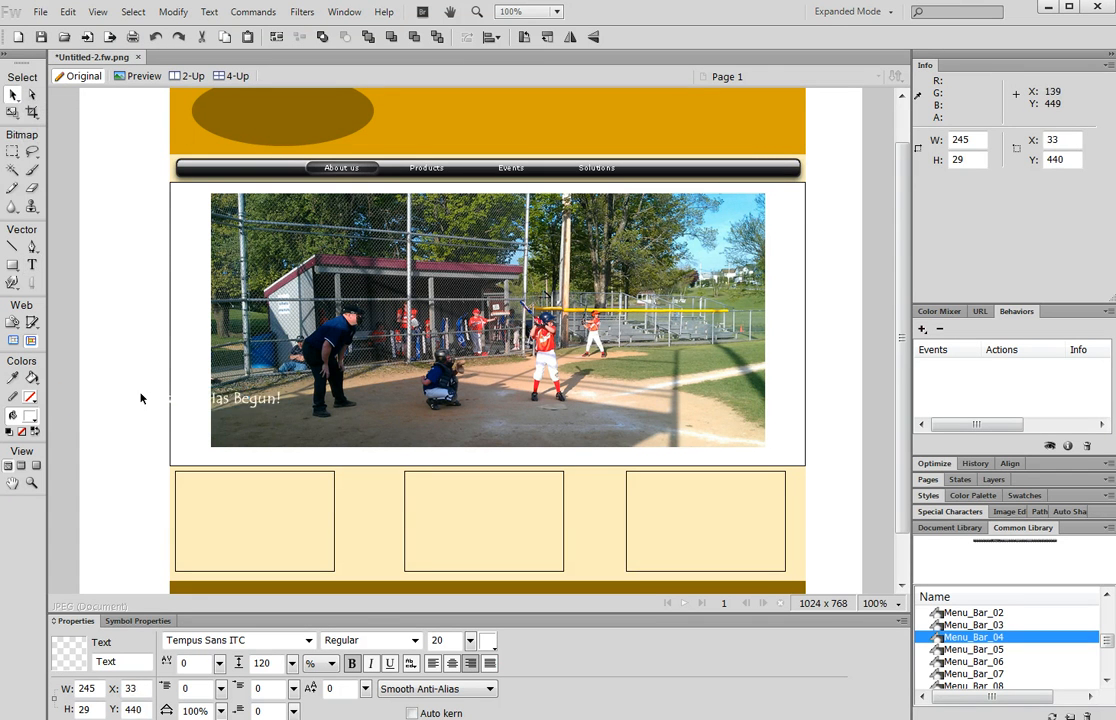
pyautogui.moveTo(140, 398); pyautogui.dragTo(300, 392)
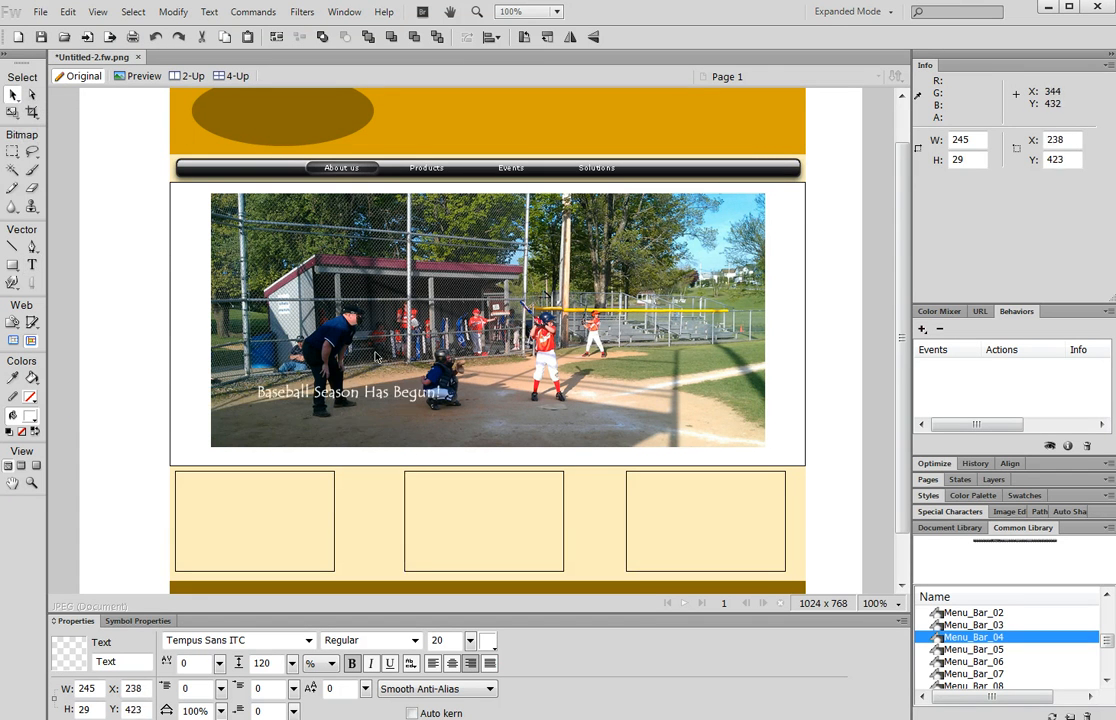
pyautogui.moveTo(376, 357); pyautogui.dragTo(310, 222)
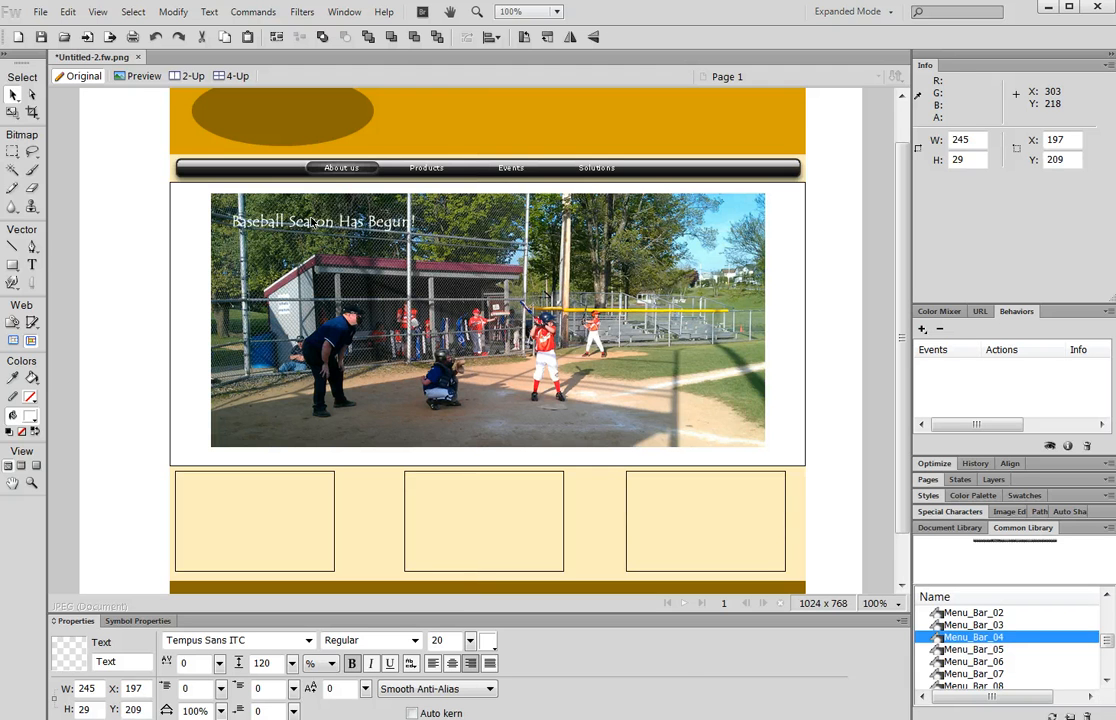
# Set the caption's font size to 32 and move it back inside the photo's upper-left area, at about X 198, Y 199
pyautogui.doubleClick(310, 222)
pyautogui.moveTo(237, 228); pyautogui.dragTo(478, 225)
pyautogui.click(425, 219)
pyautogui.click(387, 223)
pyautogui.doubleClick(387, 223)
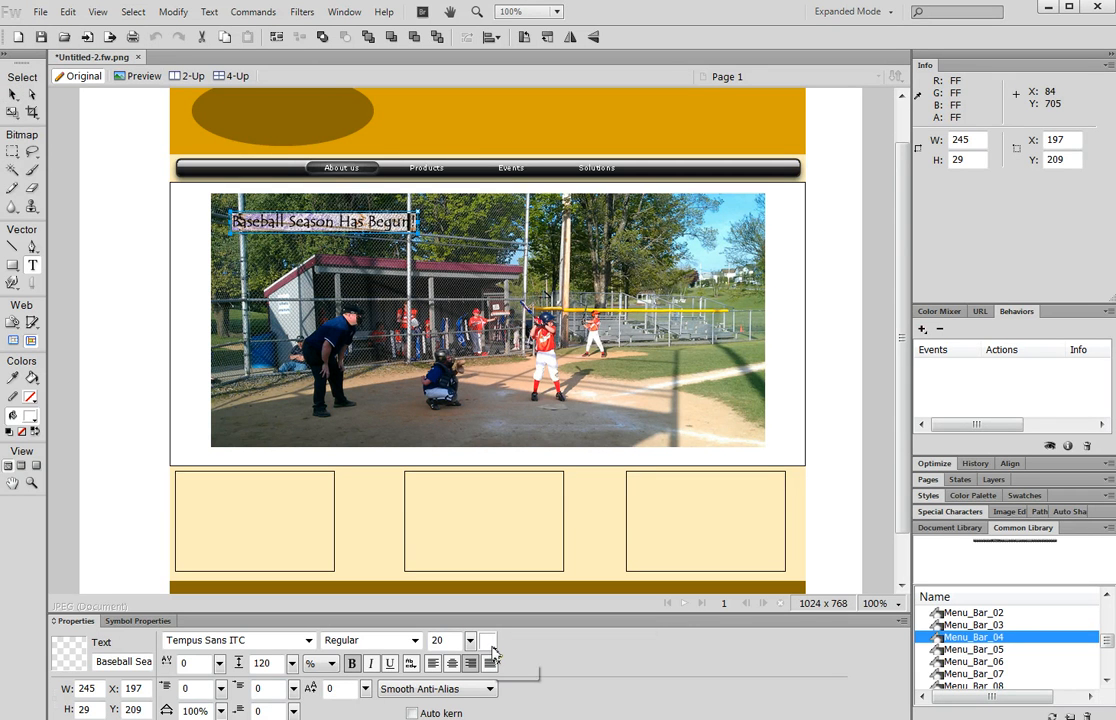
pyautogui.moveTo(470, 641); pyautogui.dragTo(476, 636)
pyautogui.click(15, 96)
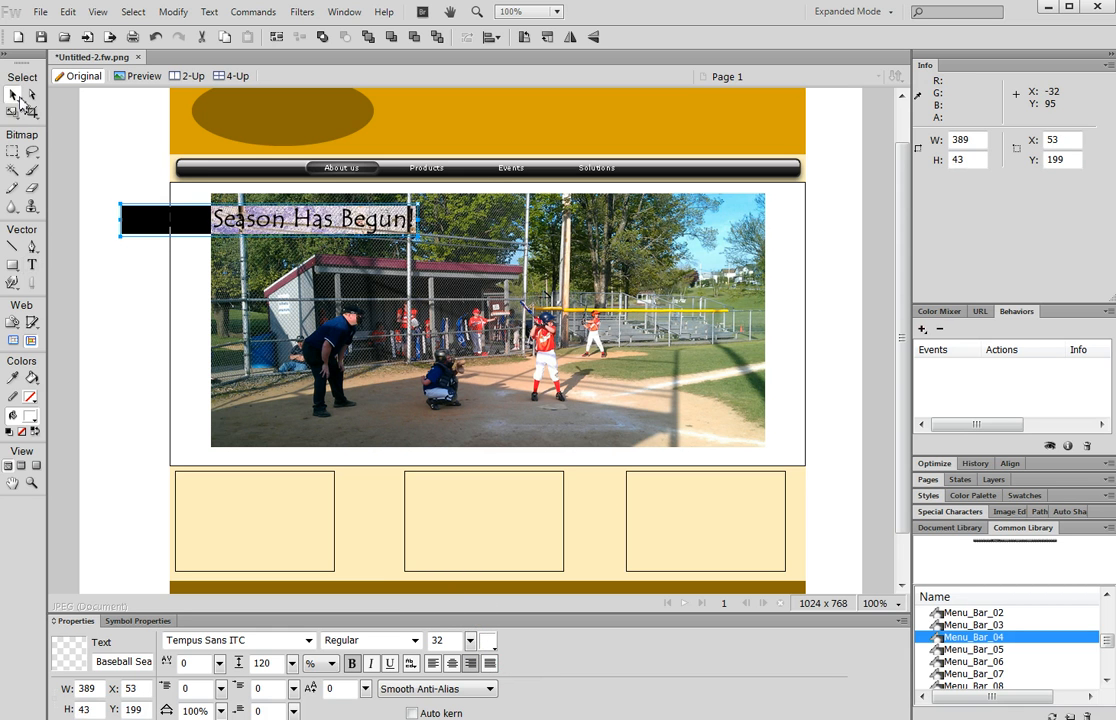
pyautogui.moveTo(213, 203); pyautogui.dragTo(358, 203)
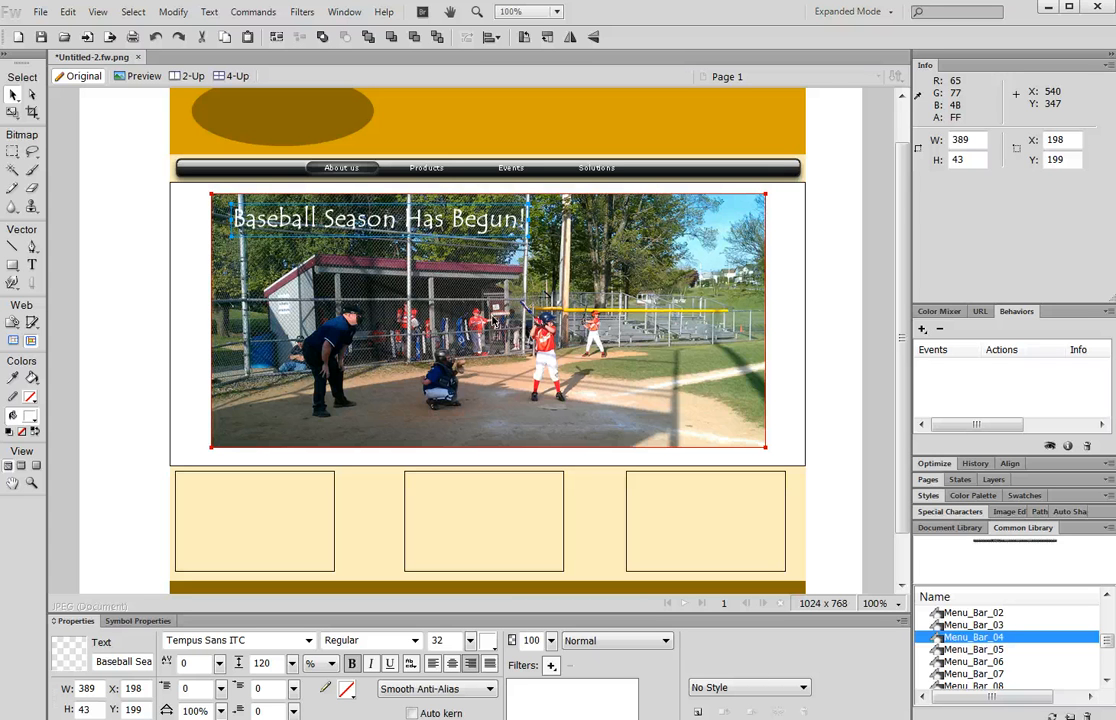
# Start saving the web page mockup with Save As
pyautogui.click(40, 12)
pyautogui.click(80, 204)
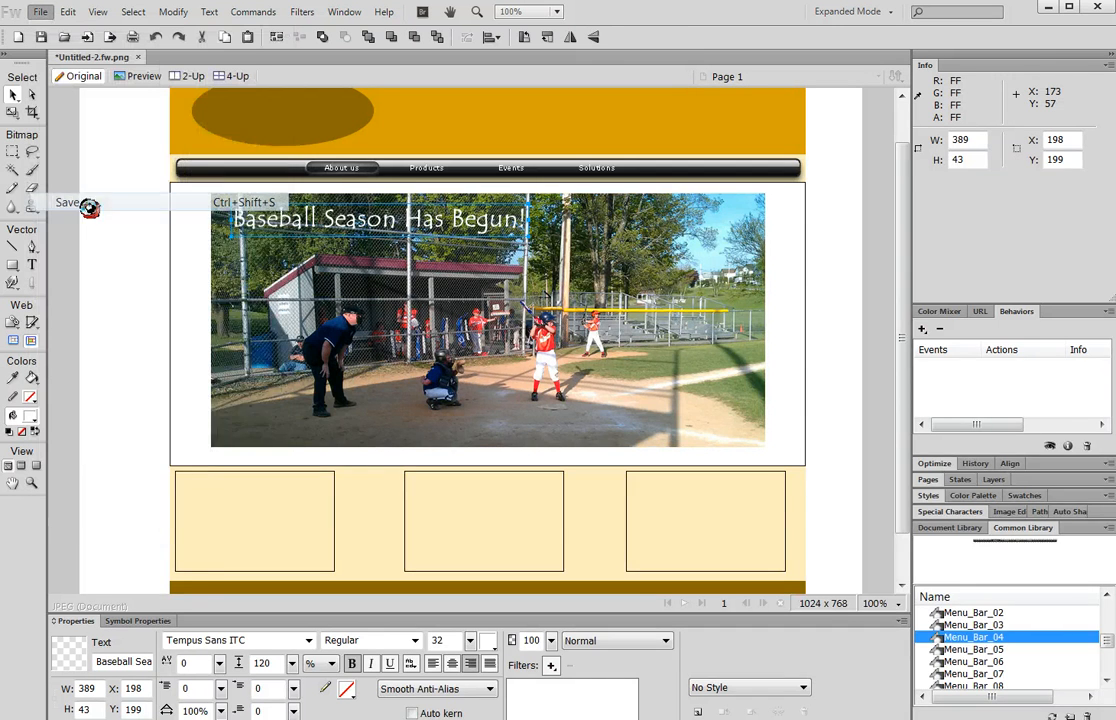